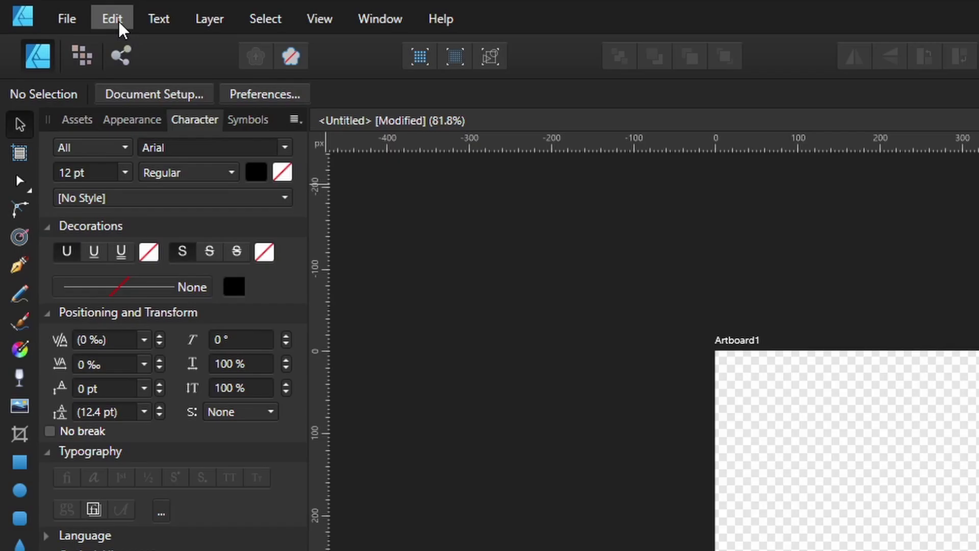
In Preferences > User Interface, adjust the background grey and UI gamma sliders, then choose the Light UI style.
{"action": "left_click", "coordinate": [58, 9]}
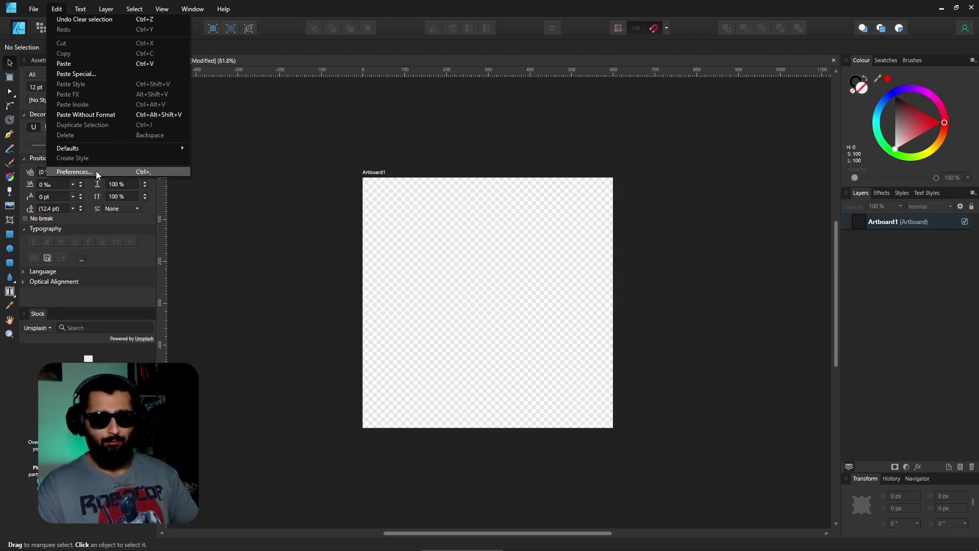
{"action": "left_click", "coordinate": [95, 171]}
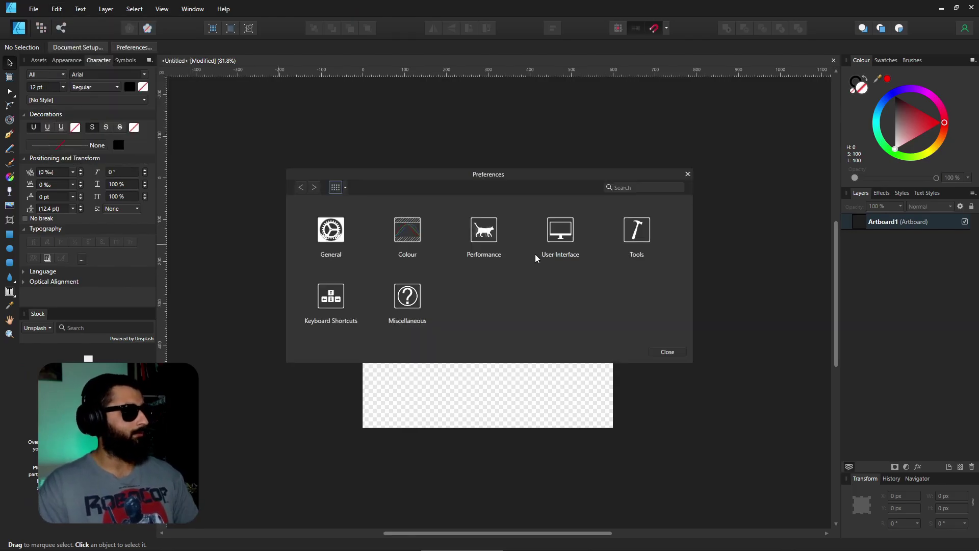
{"action": "left_click", "coordinate": [559, 237]}
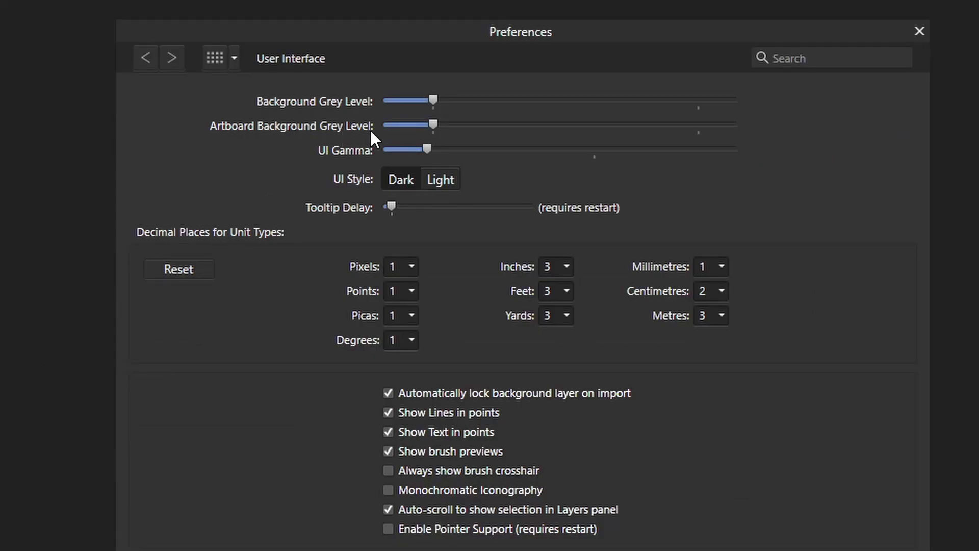
{"action": "left_click_drag", "start_coordinate": [431, 124], "coordinate": [672, 128]}
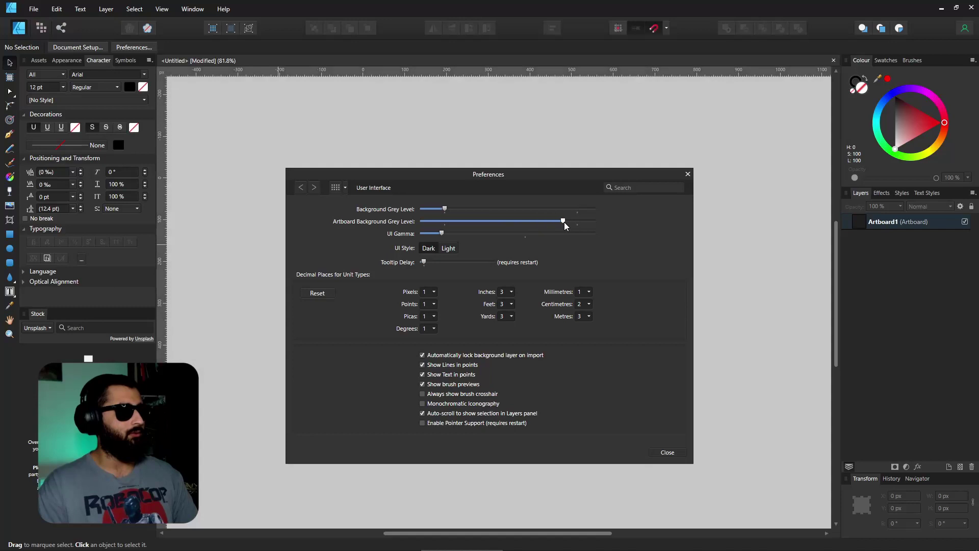
{"action": "left_click_drag", "start_coordinate": [564, 222], "coordinate": [443, 224]}
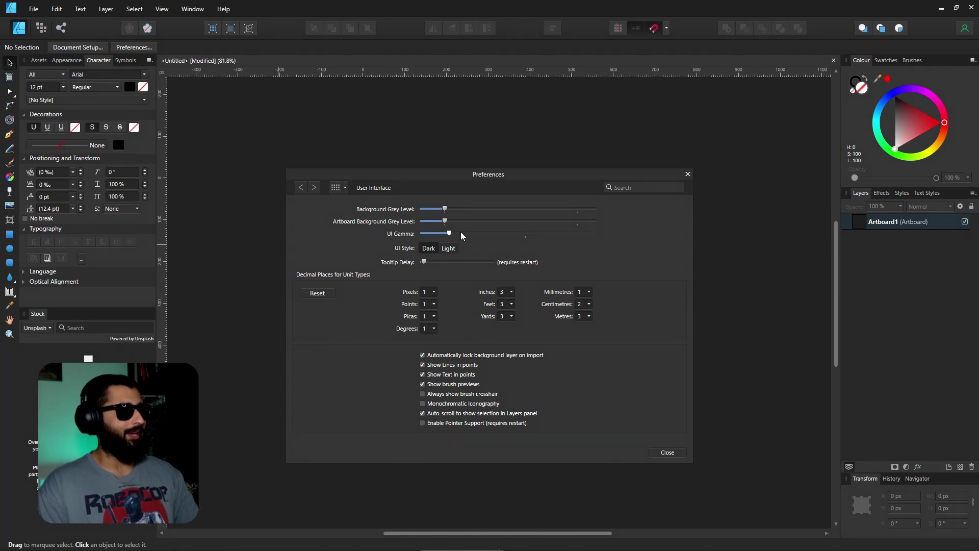
{"action": "mouse_move", "coordinate": [479, 233]}
{"action": "left_mouse_down"}
{"action": "mouse_move", "coordinate": [600, 236]}
{"action": "mouse_move", "coordinate": [466, 237]}
{"action": "left_mouse_up"}
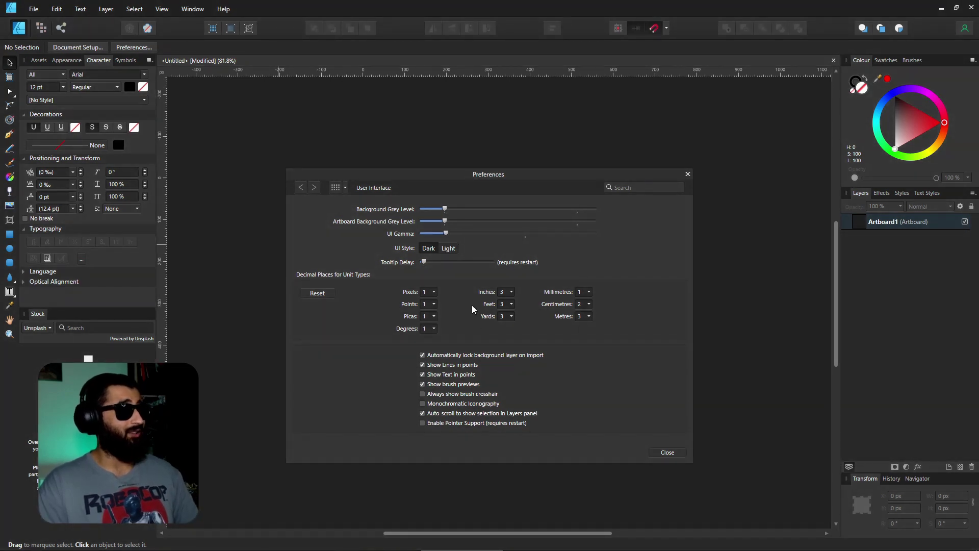
{"action": "left_click", "coordinate": [448, 248]}
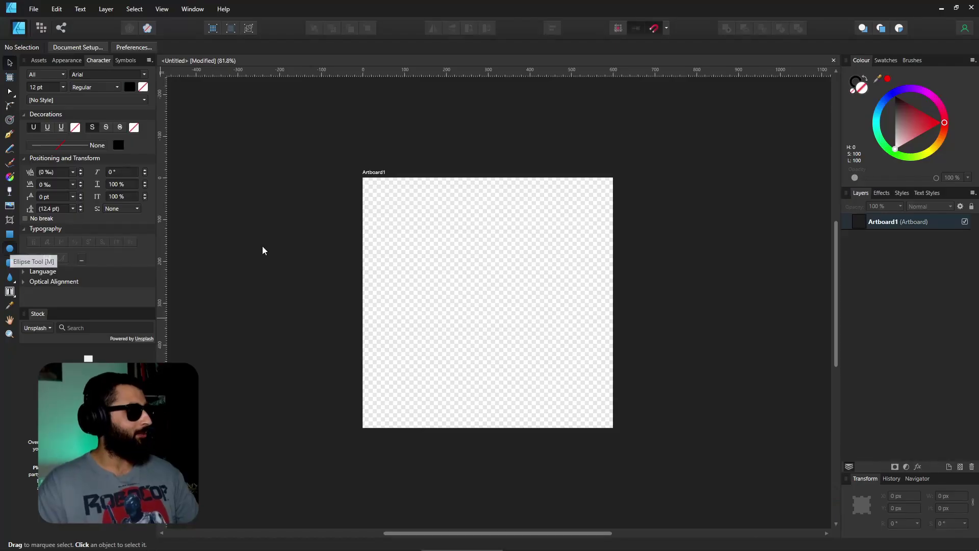
Draw a circle on the artboard with the Ellipse tool and fill it red.
{"action": "key", "text": "m"}
{"action": "left_click_drag", "start_coordinate": [477, 291], "coordinate": [563, 354]}
{"action": "left_click_drag", "start_coordinate": [895, 149], "coordinate": [959, 133]}
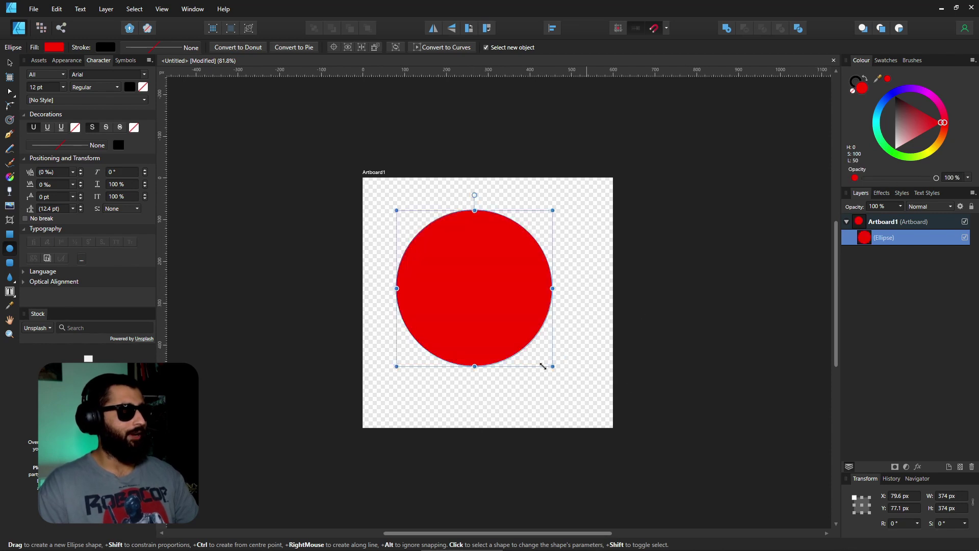
Centre the red circle horizontally on the artboard and lock its aspect ratio.
{"action": "left_click", "coordinate": [9, 63]}
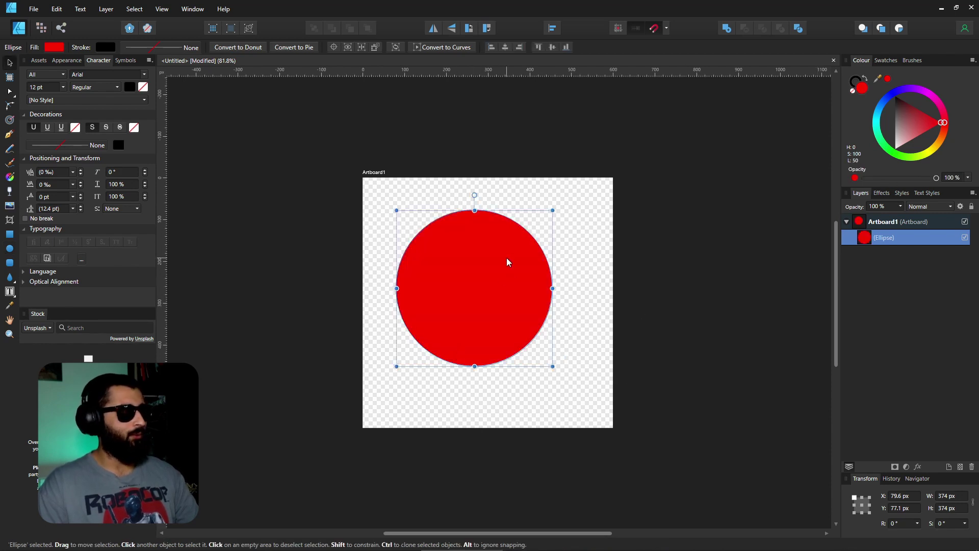
{"action": "mouse_move", "coordinate": [512, 262]}
{"action": "left_mouse_down"}
{"action": "mouse_move", "coordinate": [531, 273]}
{"action": "mouse_move", "coordinate": [520, 265]}
{"action": "left_mouse_up"}
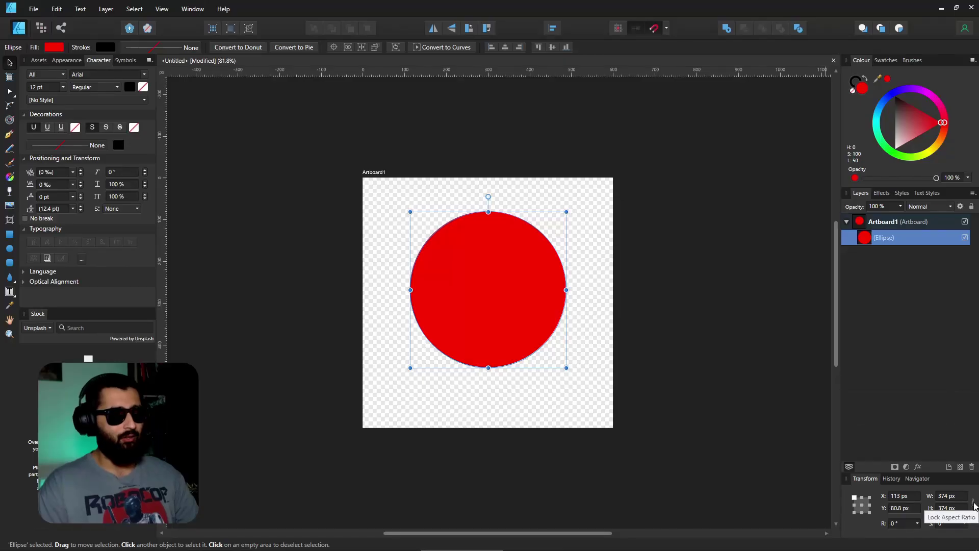
{"action": "left_click", "coordinate": [974, 503]}
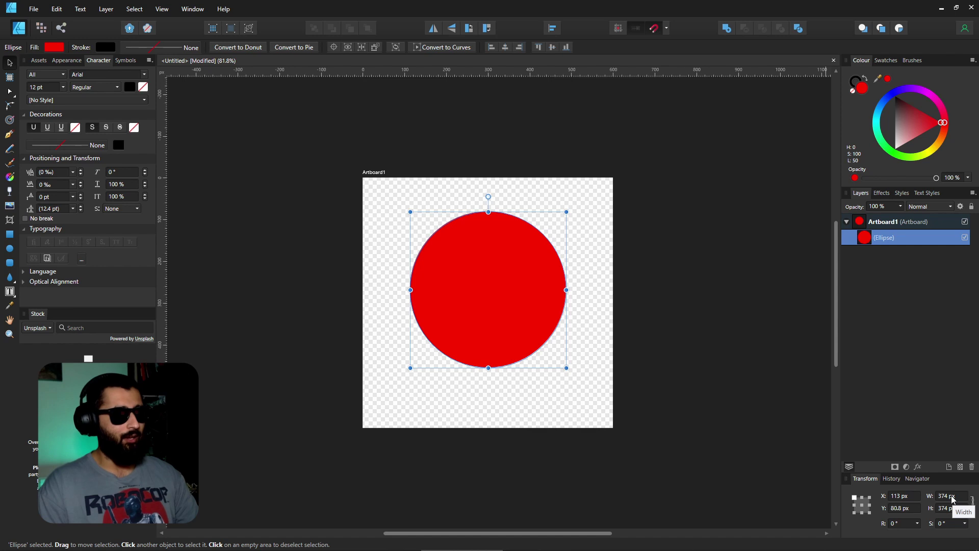
Set the circle's width to 800 px, then scroll the W field down to 565.8 px.
{"action": "left_click", "coordinate": [951, 496]}
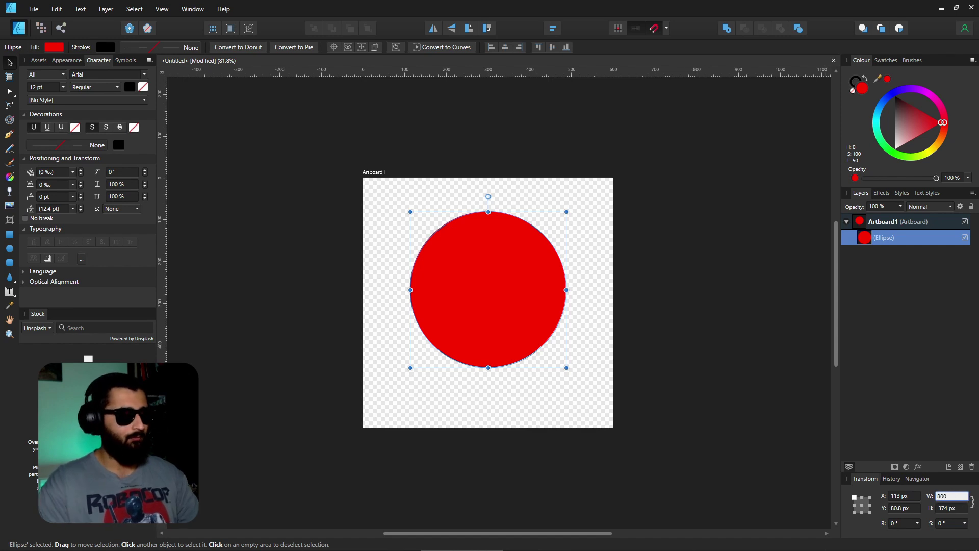
{"action": "key", "text": "Return"}
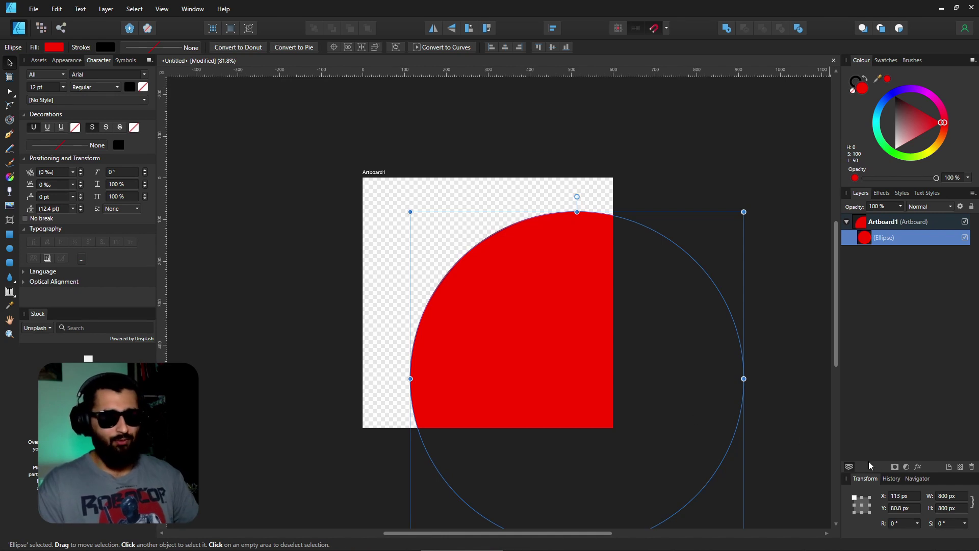
{"action": "scroll", "coordinate": [949, 497], "scroll_direction": "down", "scroll_amount": 15}
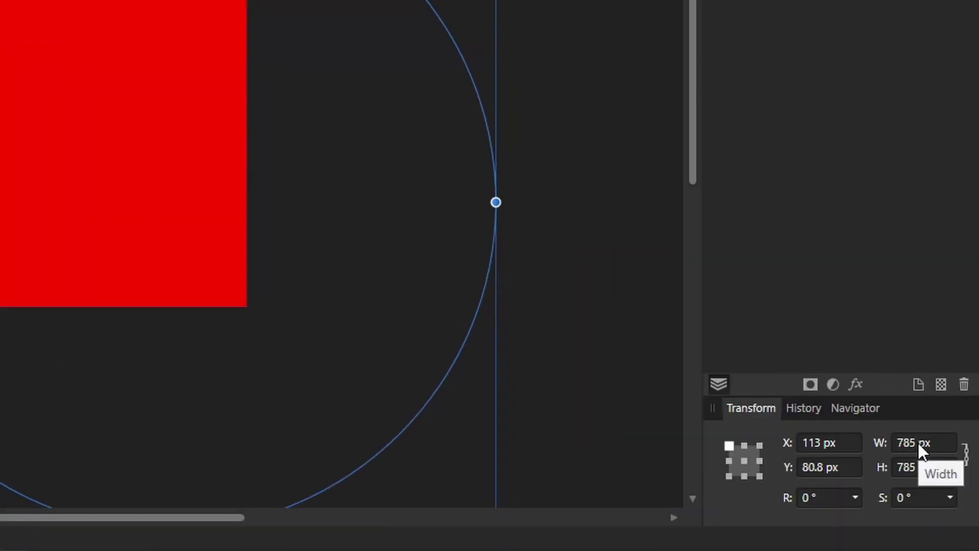
{"action": "scroll", "coordinate": [918, 443], "scroll_direction": "down", "scroll_amount": 20}
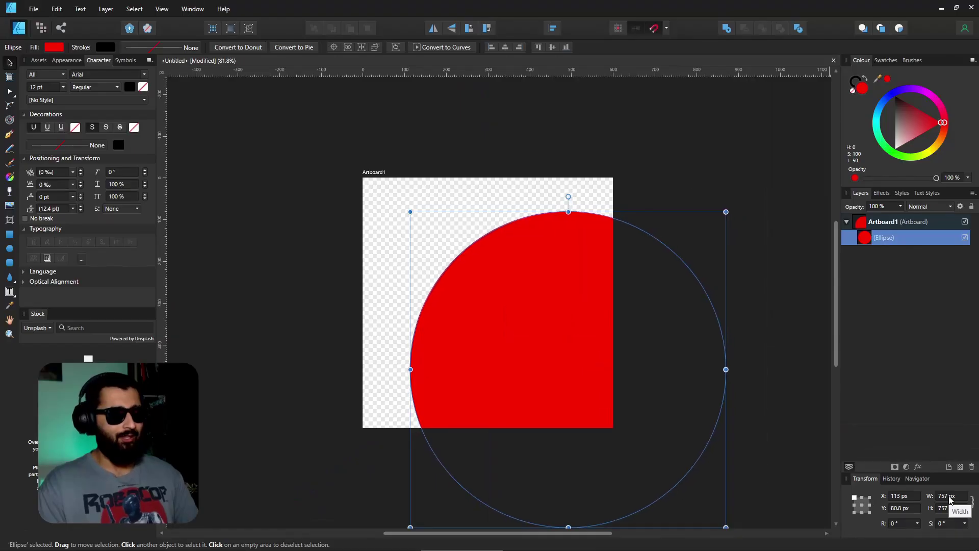
{"action": "scroll", "coordinate": [951, 500], "scroll_direction": "down", "scroll_amount": 20}
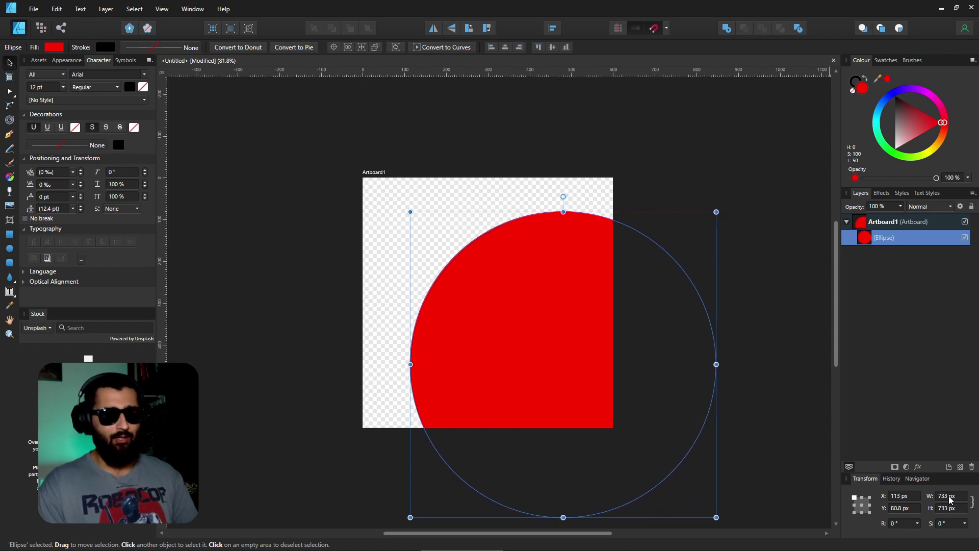
{"action": "scroll", "coordinate": [951, 500], "scroll_direction": "down", "scroll_amount": 20}
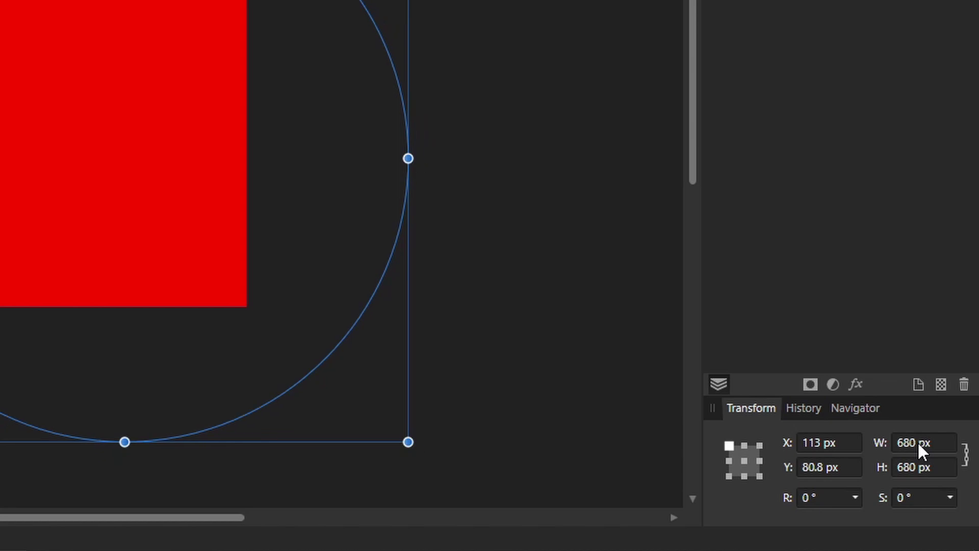
{"action": "scroll", "coordinate": [918, 441], "scroll_direction": "down", "scroll_amount": 20}
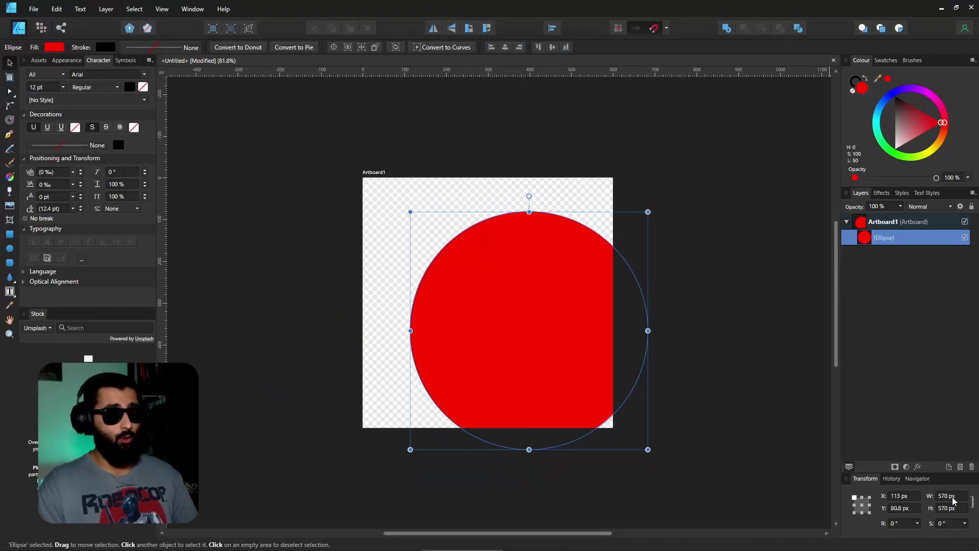
{"action": "scroll", "coordinate": [952, 497], "scroll_direction": "down", "scroll_amount": 1}
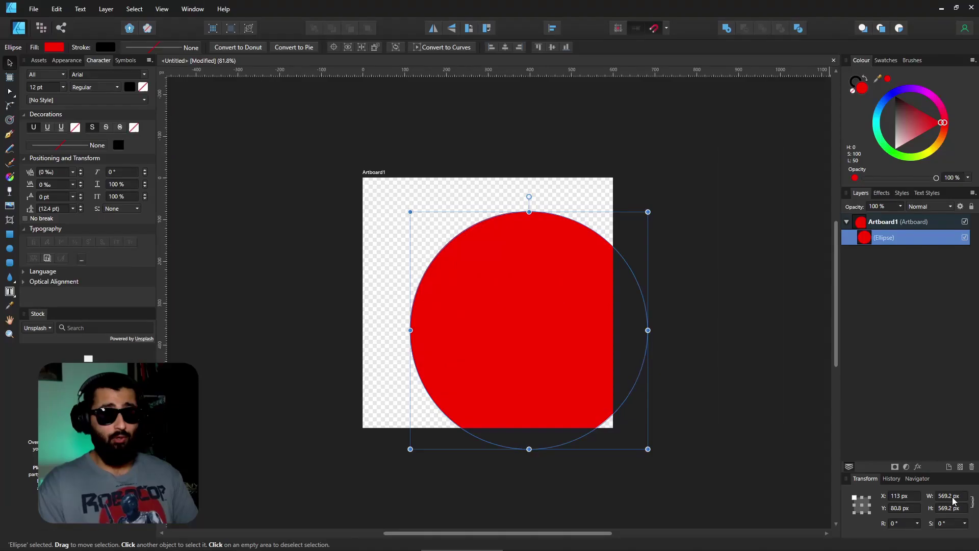
{"action": "scroll", "coordinate": [926, 447], "scroll_direction": "down", "scroll_amount": 1}
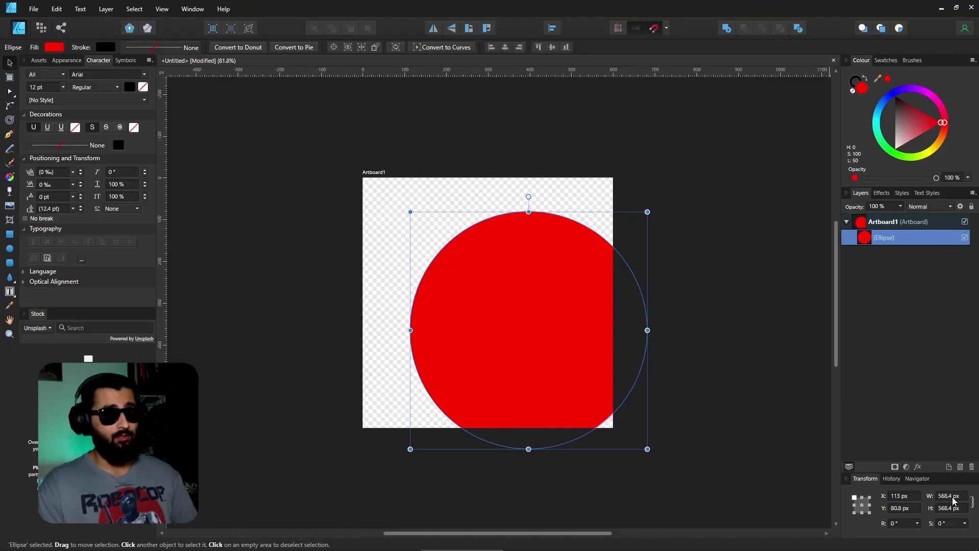
{"action": "scroll", "coordinate": [954, 501], "scroll_direction": "down", "scroll_amount": 1}
{"action": "scroll", "coordinate": [953, 500], "scroll_direction": "down", "scroll_amount": 1}
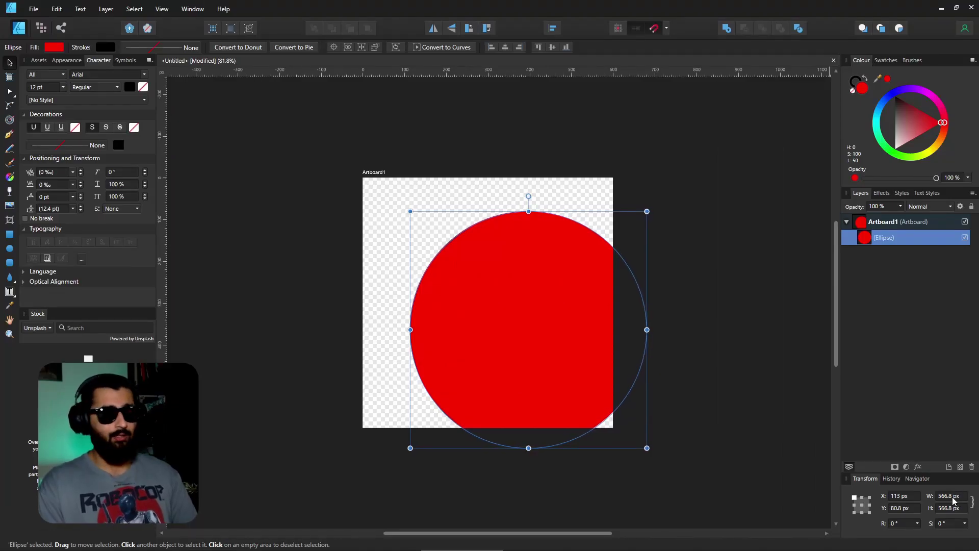
{"action": "scroll", "coordinate": [954, 500], "scroll_direction": "down", "scroll_amount": 1}
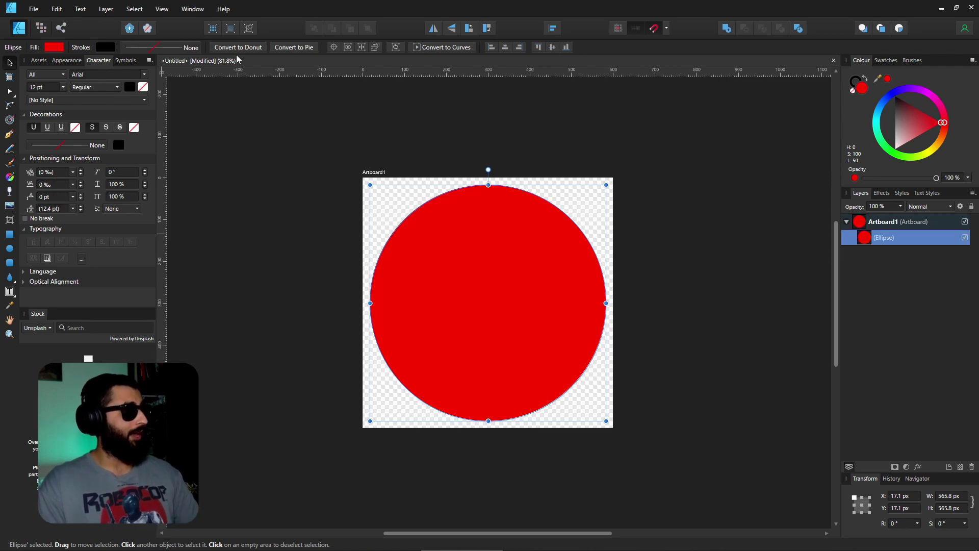
Scroll the Character fields to shear 82.4°, tracking 16‰, baseline 10 pt and leading 22.4 pt.
{"action": "scroll", "coordinate": [119, 173], "scroll_direction": "up", "scroll_amount": 10}
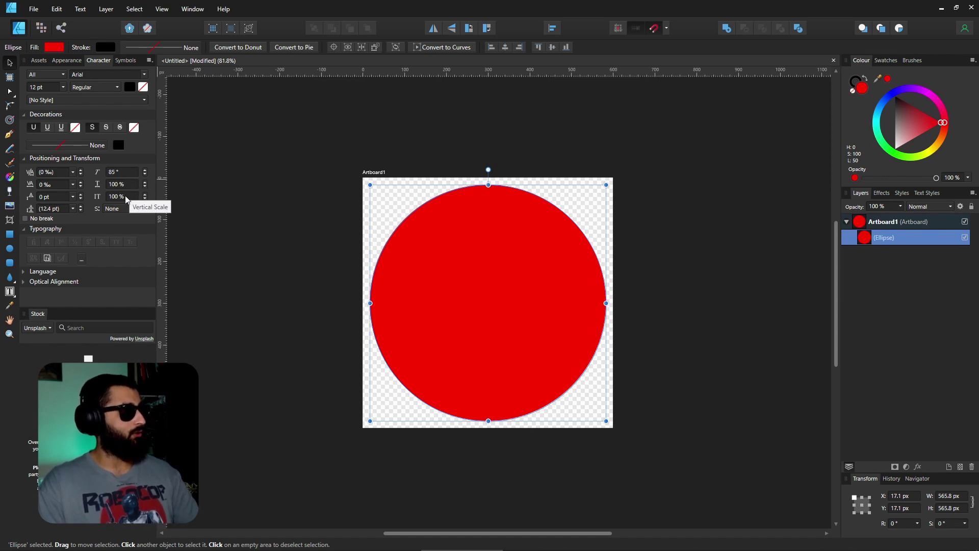
{"action": "scroll", "coordinate": [124, 174], "scroll_direction": "down", "scroll_amount": 1}
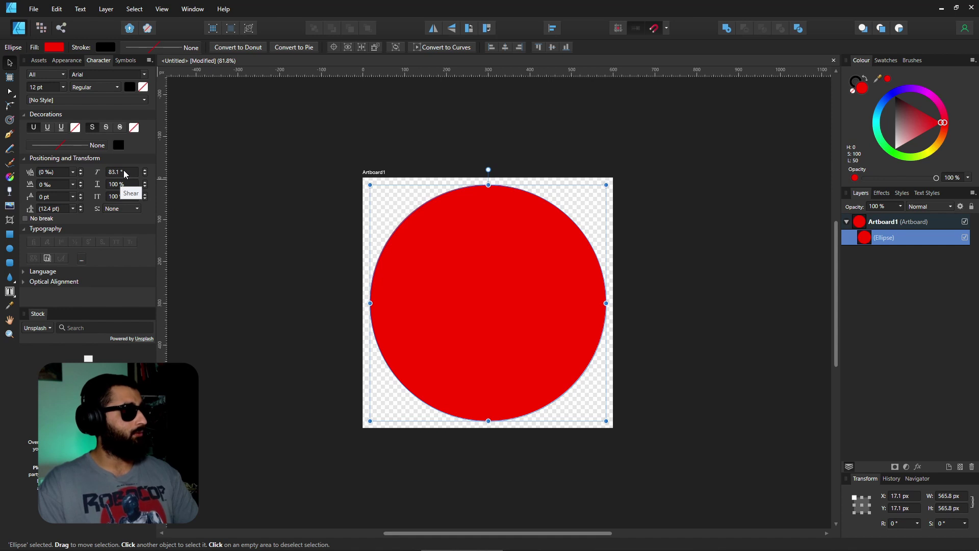
{"action": "scroll", "coordinate": [124, 172], "scroll_direction": "down", "scroll_amount": 1}
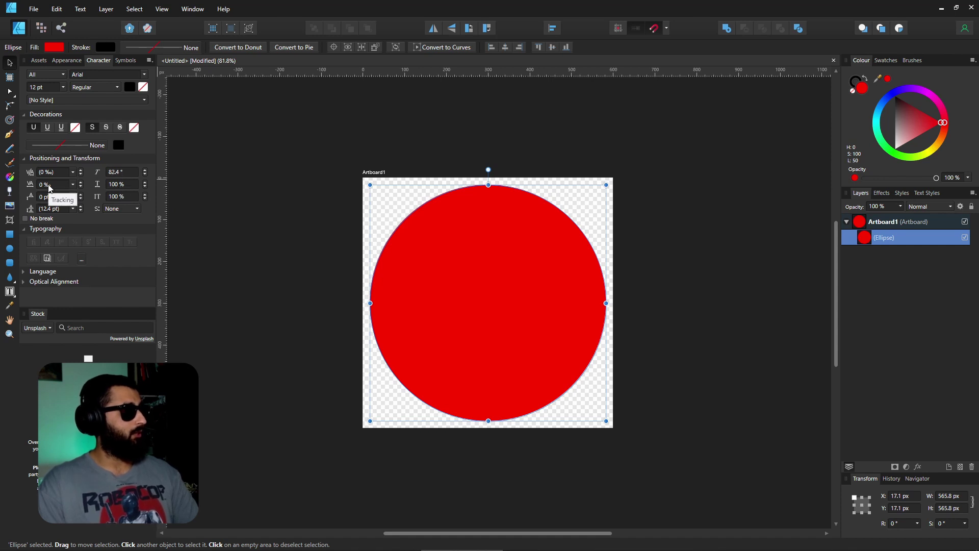
{"action": "scroll", "coordinate": [49, 184], "scroll_direction": "up", "scroll_amount": 20}
{"action": "scroll", "coordinate": [51, 208], "scroll_direction": "up", "scroll_amount": 10}
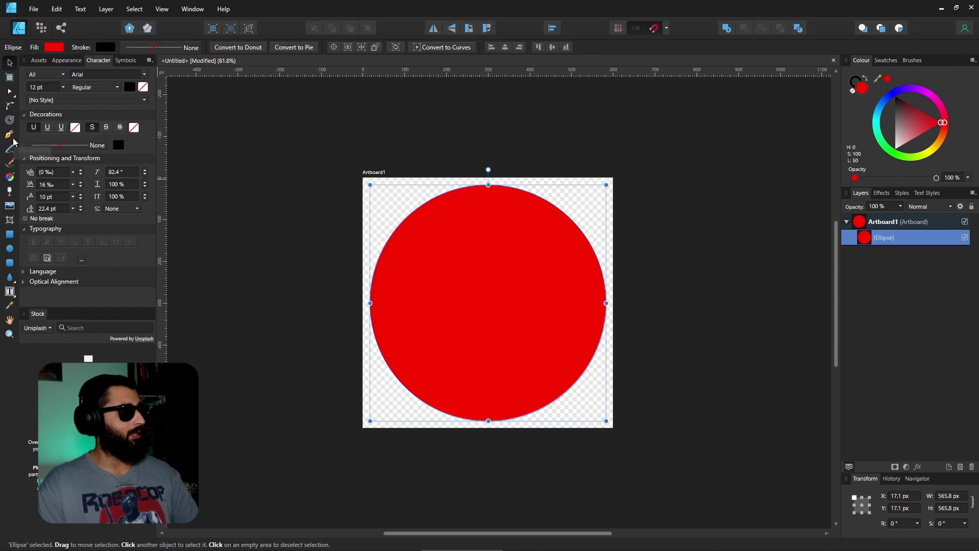
{"action": "key", "text": "t"}
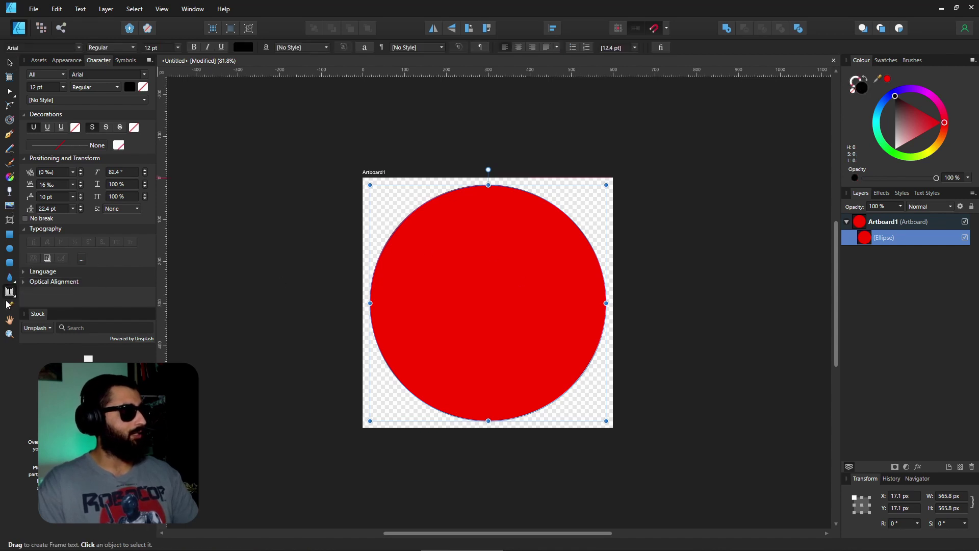
{"action": "left_click_drag", "start_coordinate": [386, 254], "coordinate": [527, 345]}
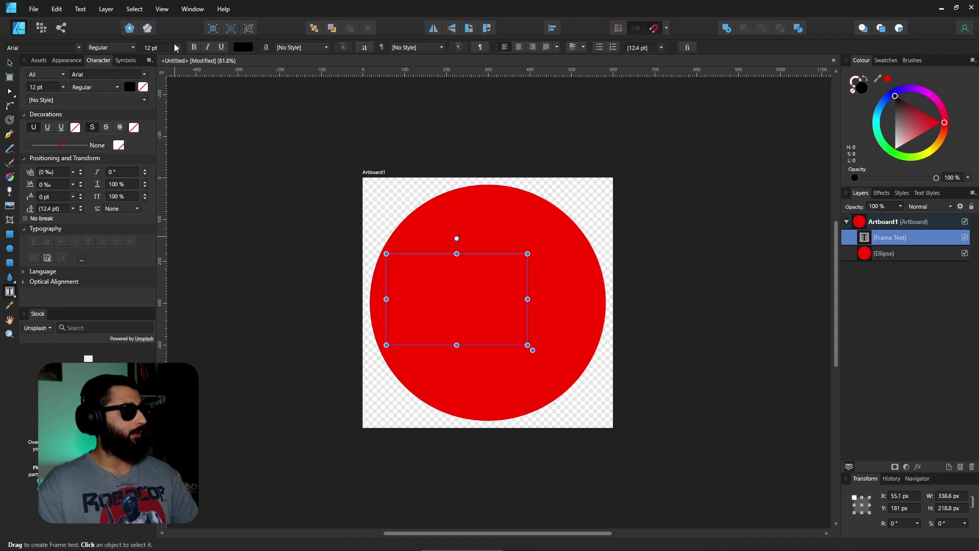
{"action": "scroll", "coordinate": [153, 51], "scroll_direction": "up", "scroll_amount": 18}
{"action": "type", "text": "ssdvsdv"}
{"action": "left_click", "coordinate": [10, 64]}
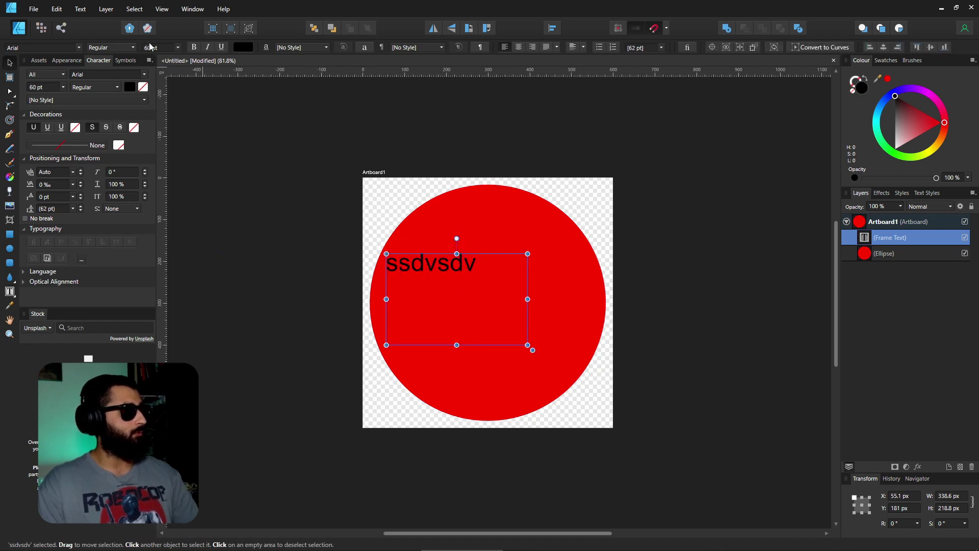
{"action": "scroll", "coordinate": [151, 51], "scroll_direction": "up", "scroll_amount": 20}
{"action": "scroll", "coordinate": [151, 51], "scroll_direction": "up", "scroll_amount": 13}
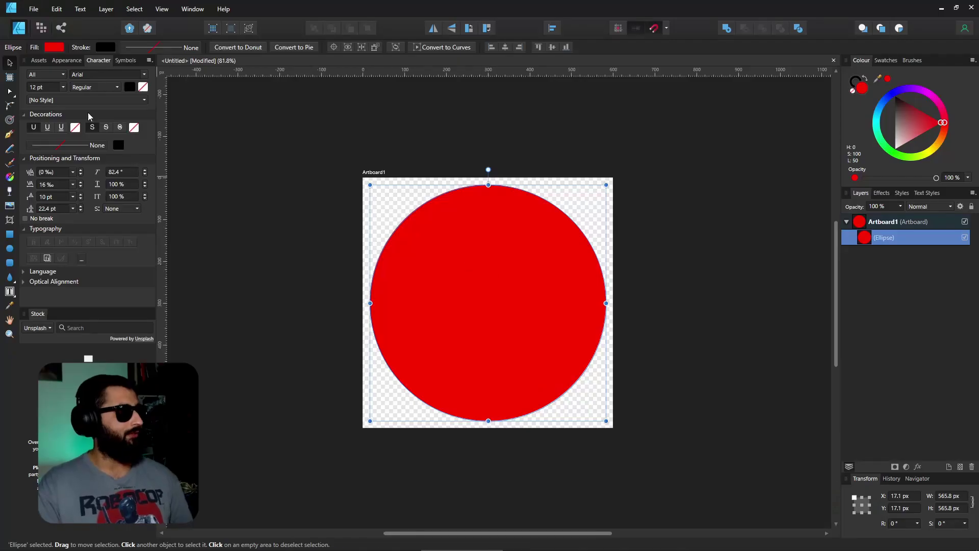
Show the Assets panel, then close the open menus and deselect the circle.
{"action": "left_click", "coordinate": [39, 61]}
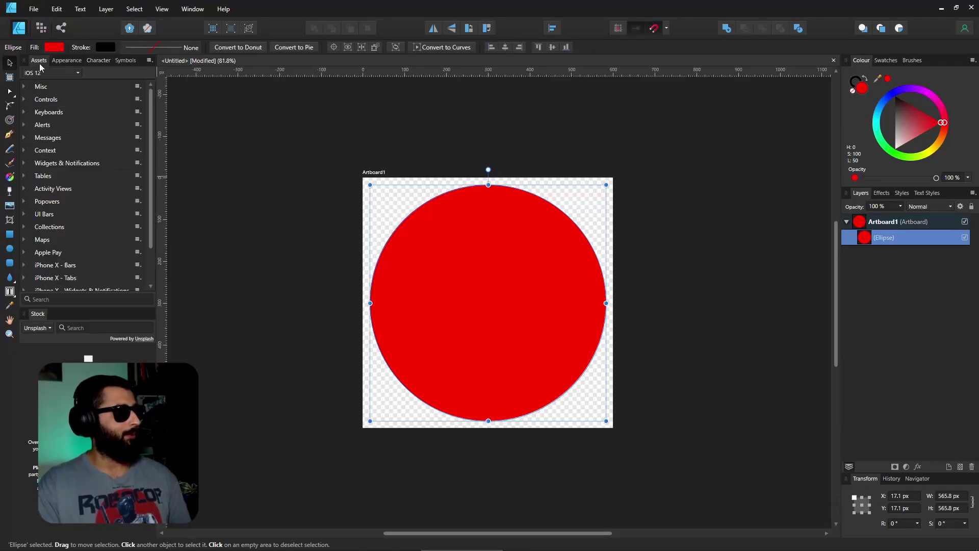
{"action": "left_click", "coordinate": [181, 9]}
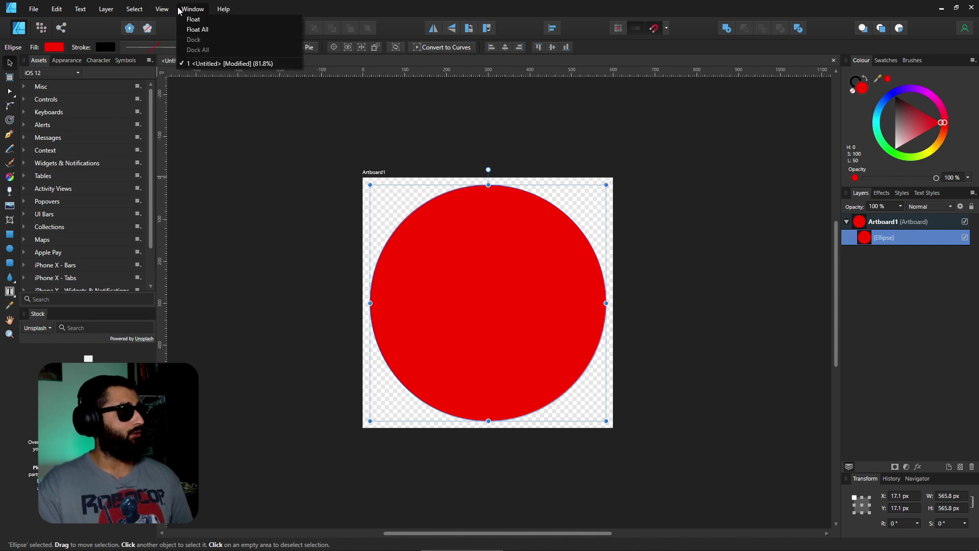
{"action": "mouse_move", "coordinate": [162, 9]}
{"action": "mouse_move", "coordinate": [254, 178]}
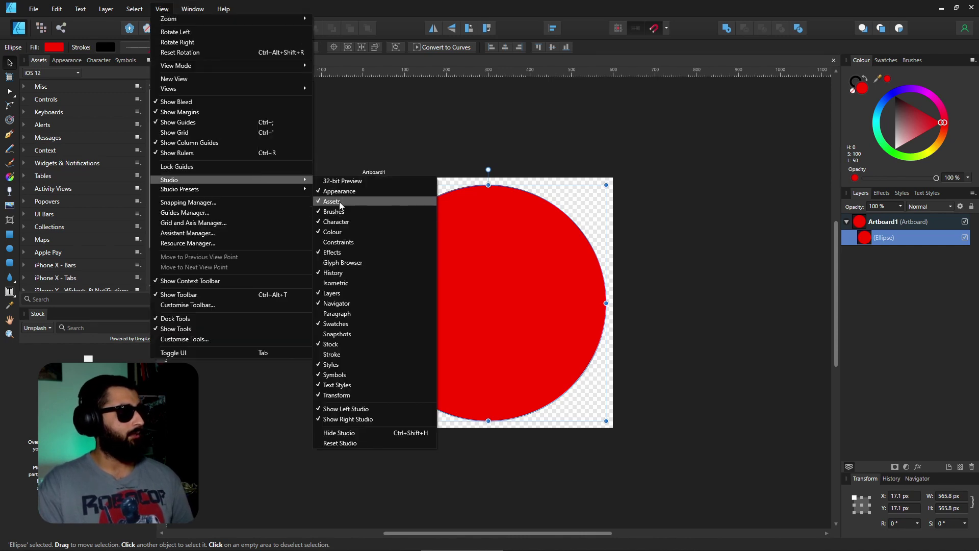
{"action": "left_click", "coordinate": [239, 128]}
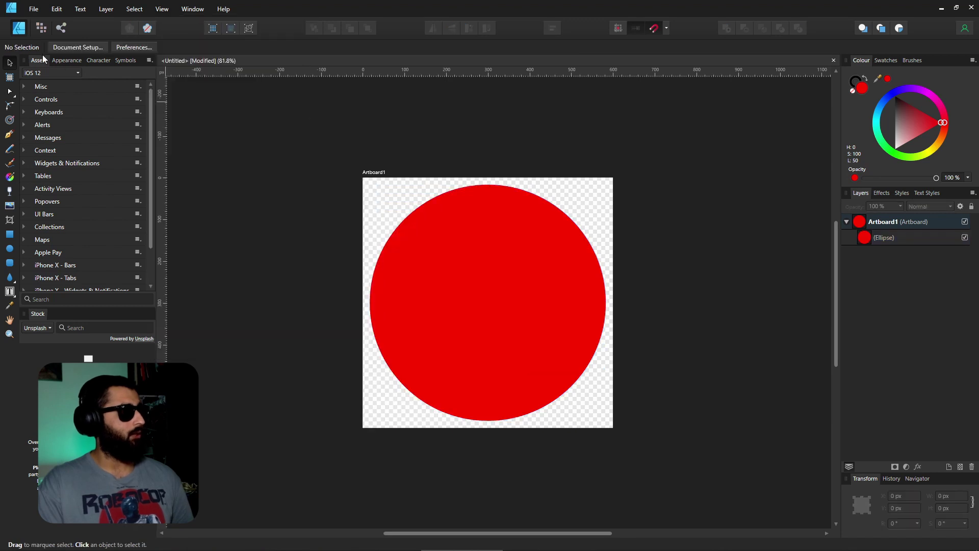
Switch the Assets panel to the set with Twitch and Instagram categories.
{"action": "left_click", "coordinate": [48, 74]}
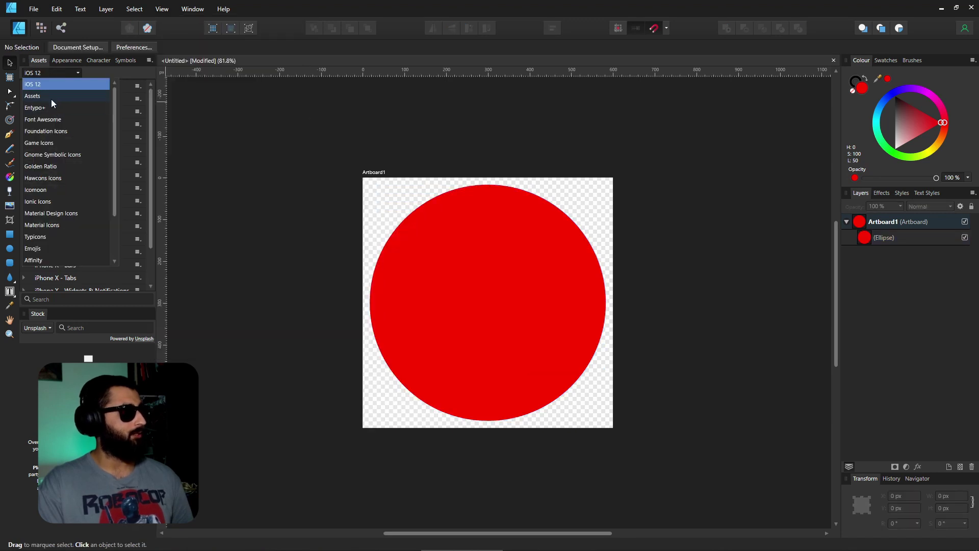
{"action": "key", "text": "Escape"}
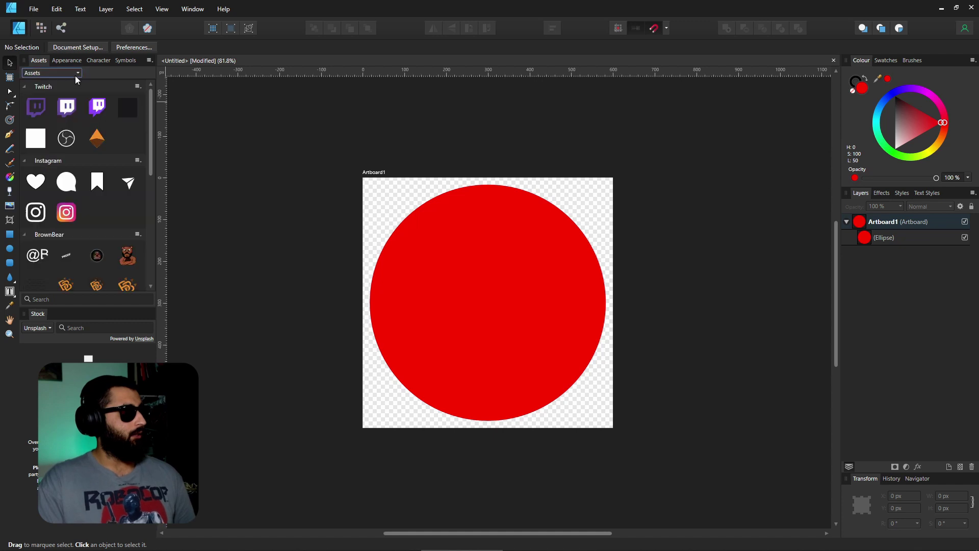
{"action": "left_click", "coordinate": [437, 250]}
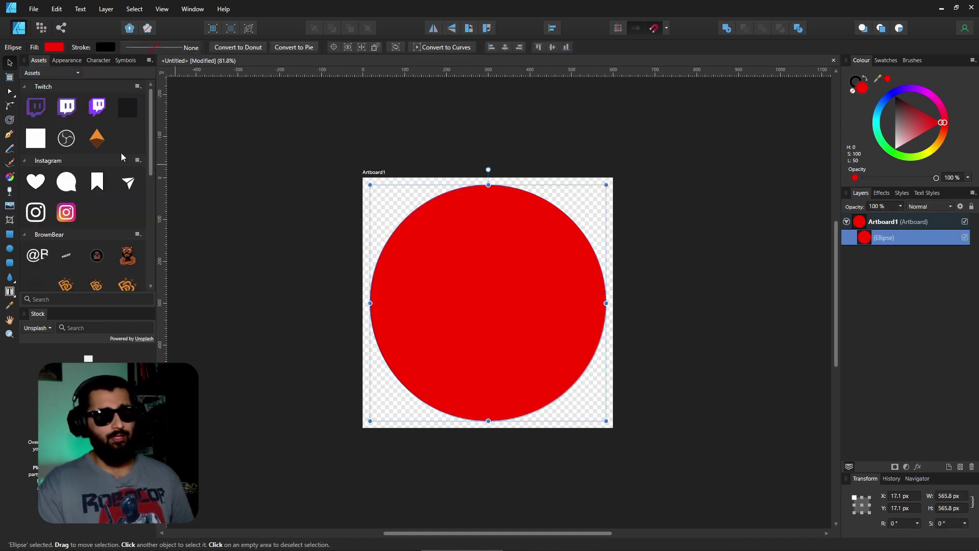
Add the red circle to the Twitch category, then delete that asset and confirm.
{"action": "left_click", "coordinate": [136, 86]}
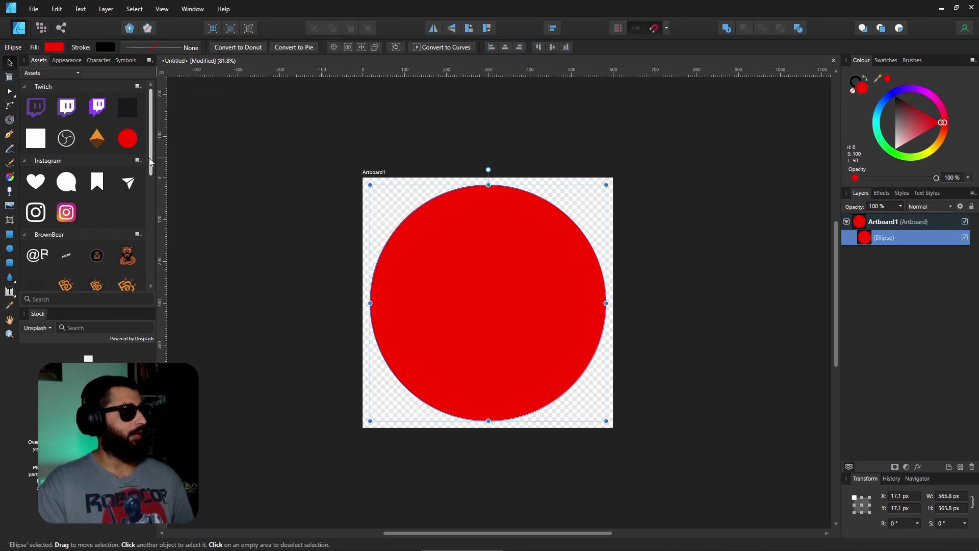
{"action": "right_click", "coordinate": [126, 144]}
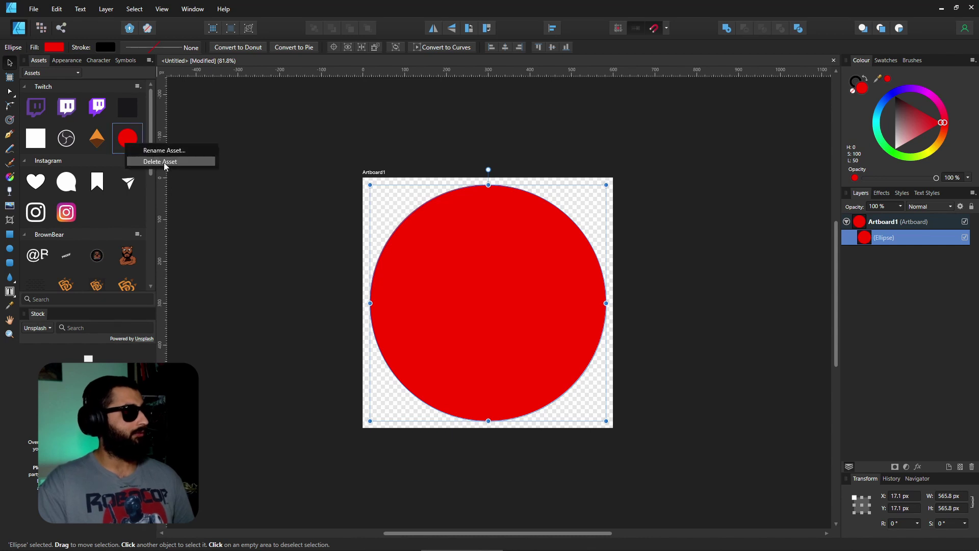
{"action": "left_click", "coordinate": [164, 162]}
{"action": "left_click", "coordinate": [460, 289]}
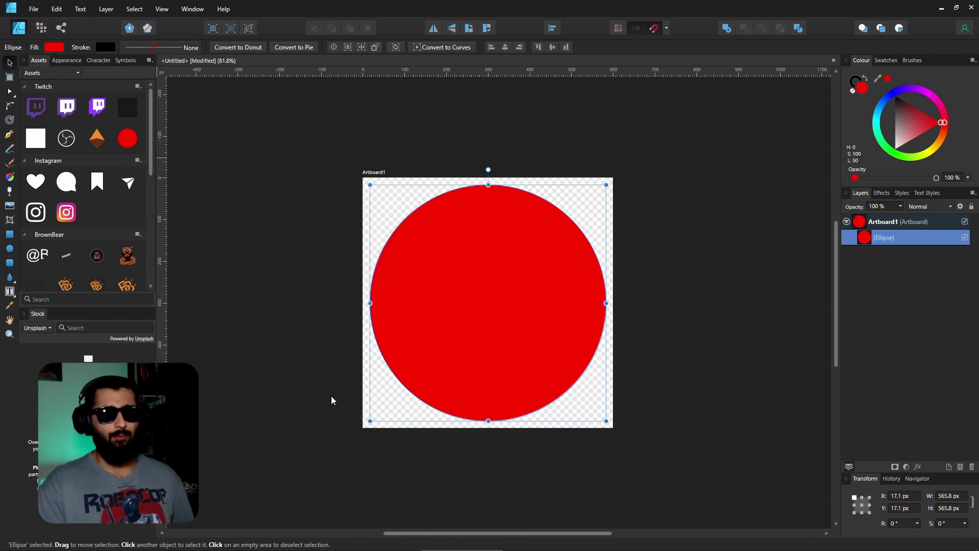
Undo dragging the circle onto the asset library, then show the Symbols panel from View > Studio.
{"action": "left_click_drag", "start_coordinate": [534, 315], "coordinate": [129, 145]}
{"action": "key", "text": "ctrl+z"}
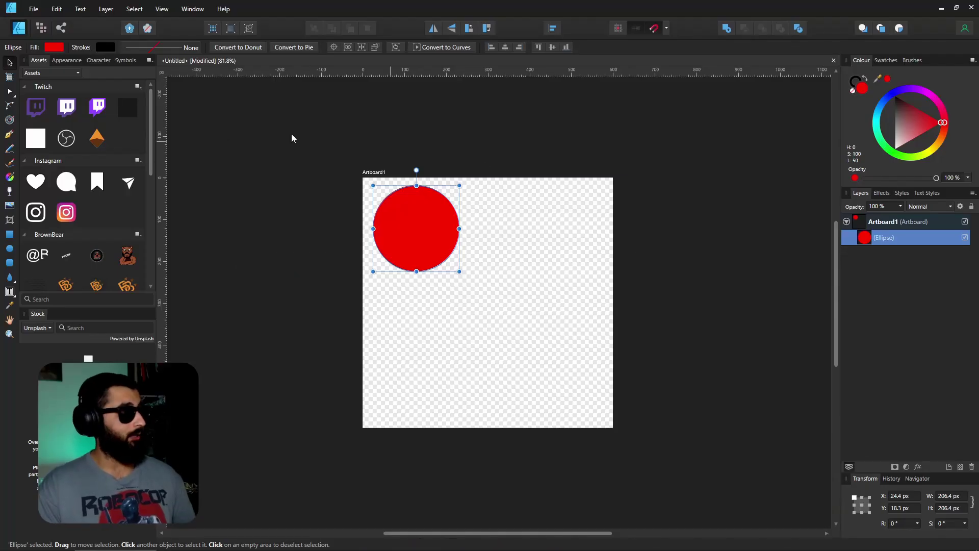
{"action": "left_click", "coordinate": [162, 9]}
{"action": "mouse_move", "coordinate": [267, 183]}
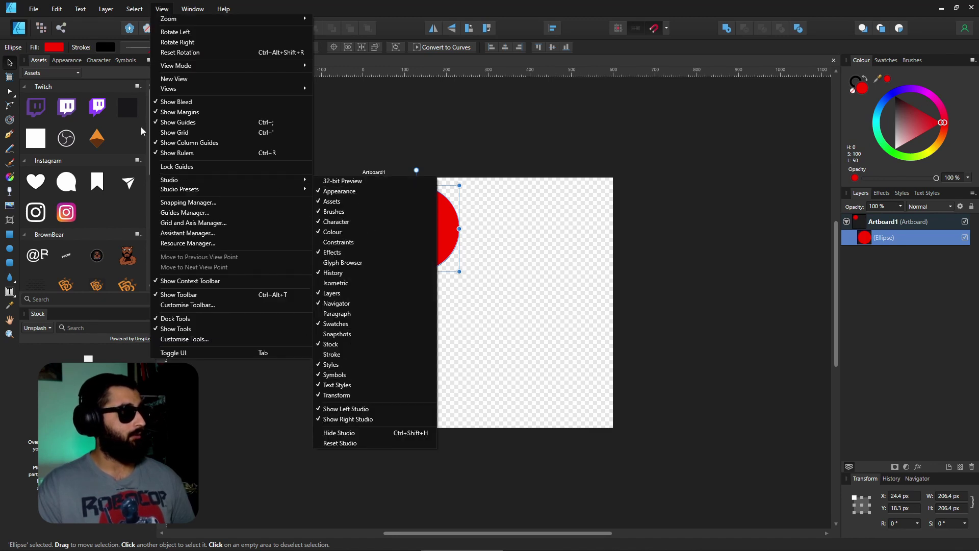
{"action": "left_click", "coordinate": [123, 62]}
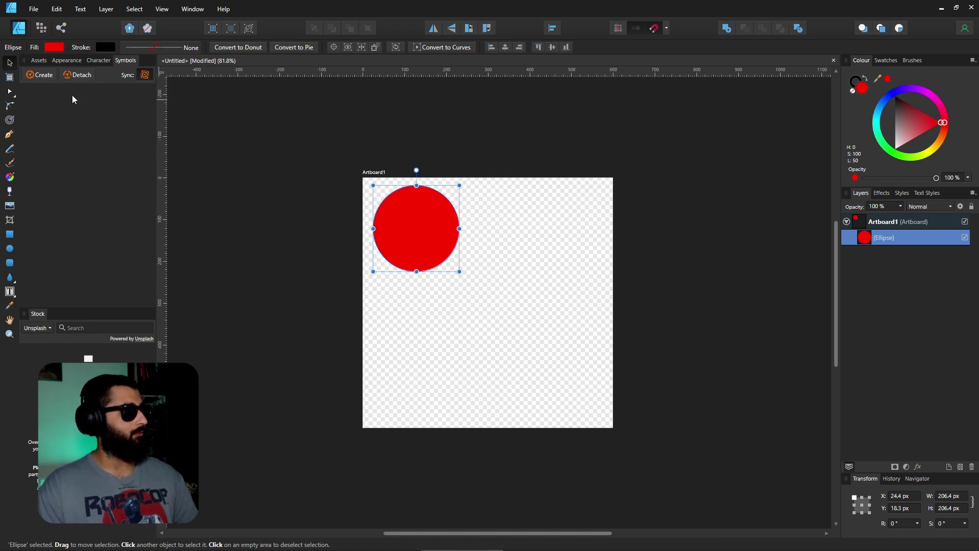
Turn the red circle into a symbol and place more instances on the artboard.
{"action": "left_click", "coordinate": [48, 76]}
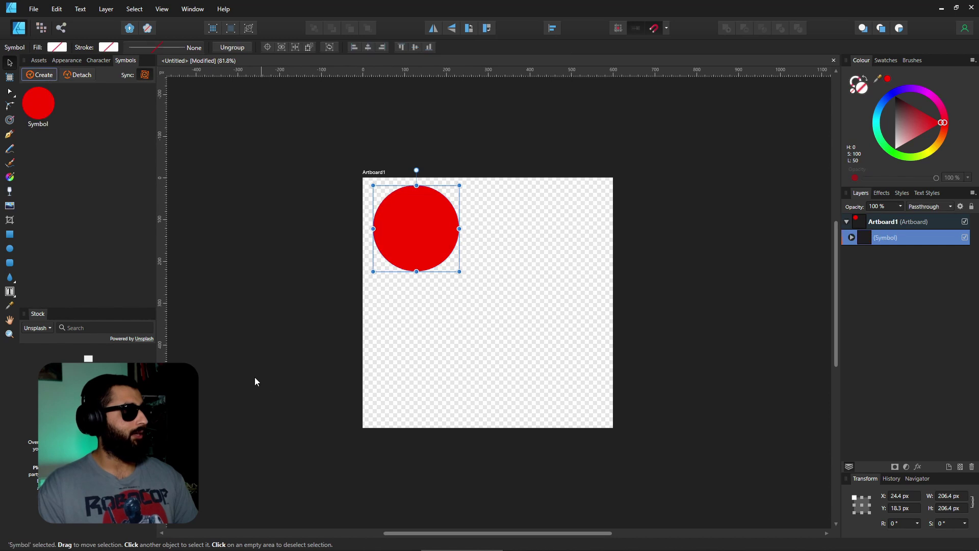
{"action": "left_click_drag", "start_coordinate": [39, 100], "coordinate": [501, 375]}
{"action": "left_click_drag", "start_coordinate": [41, 102], "coordinate": [406, 385]}
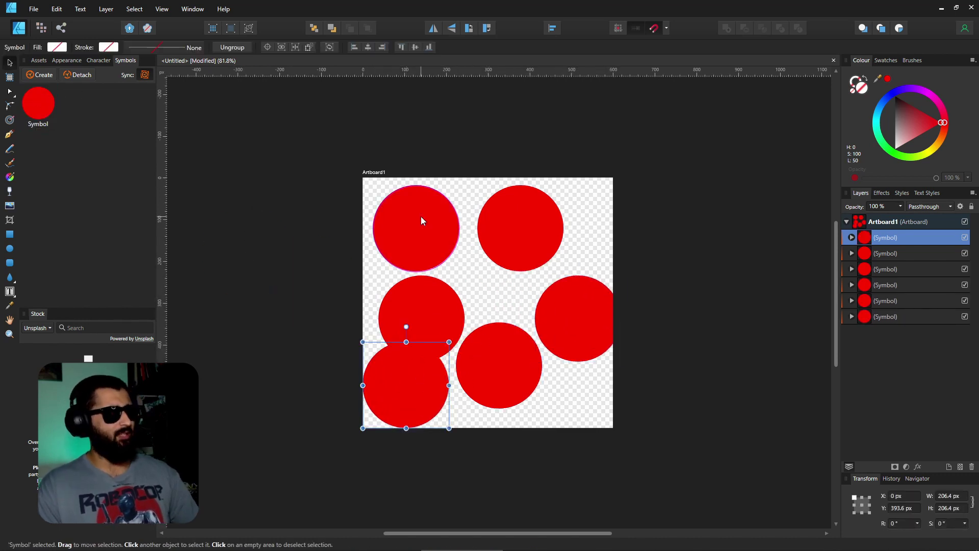
Recolour all the circle symbol instances to green with the hue ring.
{"action": "left_click", "coordinate": [516, 235]}
{"action": "mouse_move", "coordinate": [936, 133]}
{"action": "left_mouse_down"}
{"action": "mouse_move", "coordinate": [944, 139]}
{"action": "mouse_move", "coordinate": [932, 149]}
{"action": "left_mouse_up"}
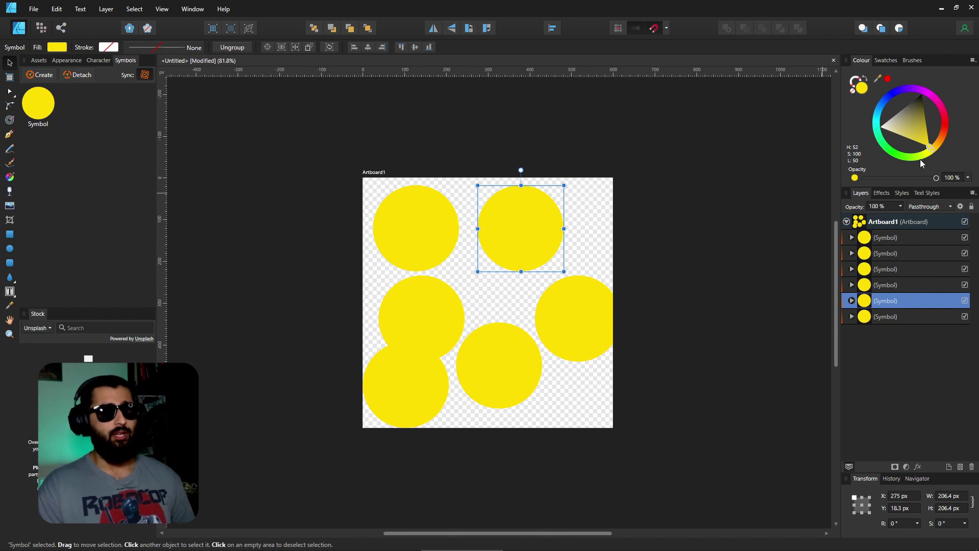
{"action": "left_click_drag", "start_coordinate": [921, 159], "coordinate": [890, 155]}
Give the circles an inner shadow with a larger radius in Layer Effects.
{"action": "left_click", "coordinate": [918, 467]}
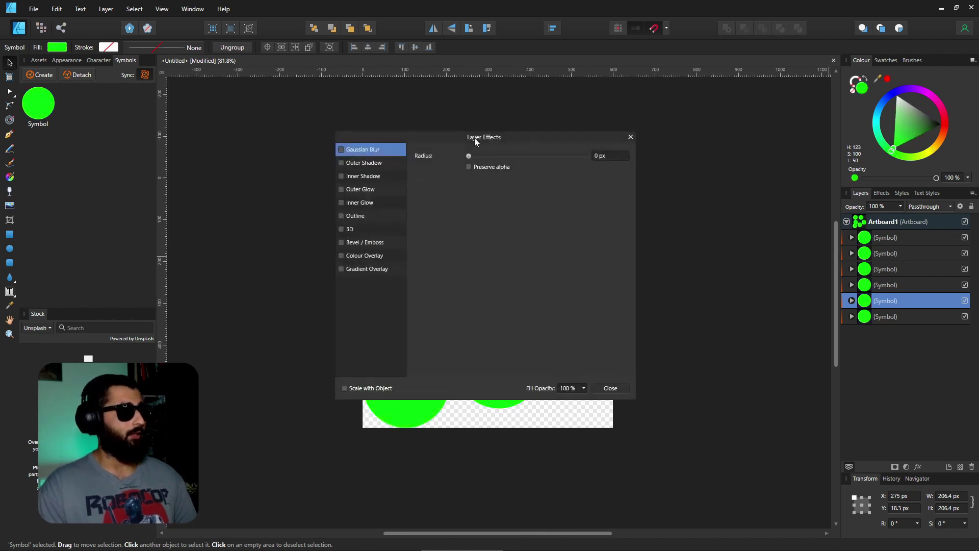
{"action": "left_click_drag", "start_coordinate": [483, 135], "coordinate": [755, 140]}
{"action": "left_click", "coordinate": [622, 180]}
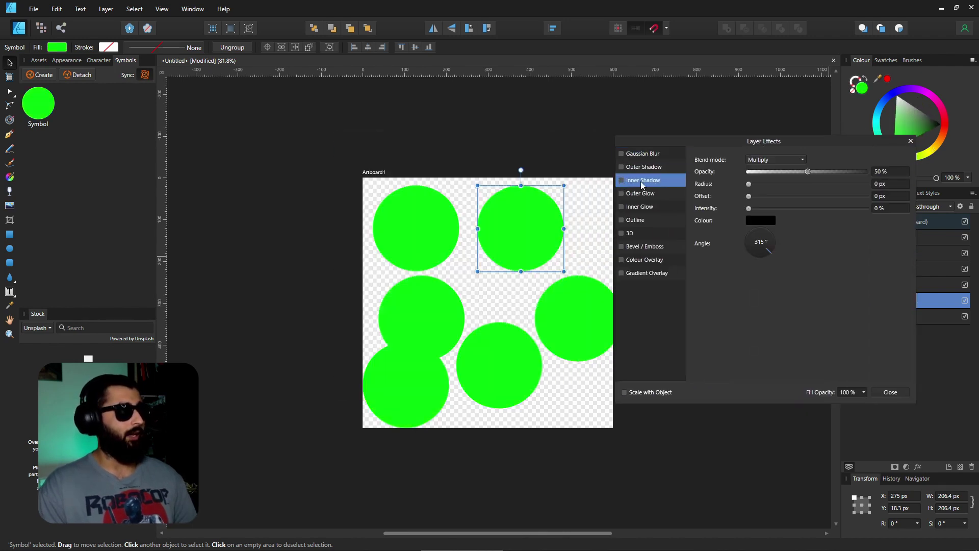
{"action": "left_click_drag", "start_coordinate": [750, 184], "coordinate": [801, 185]}
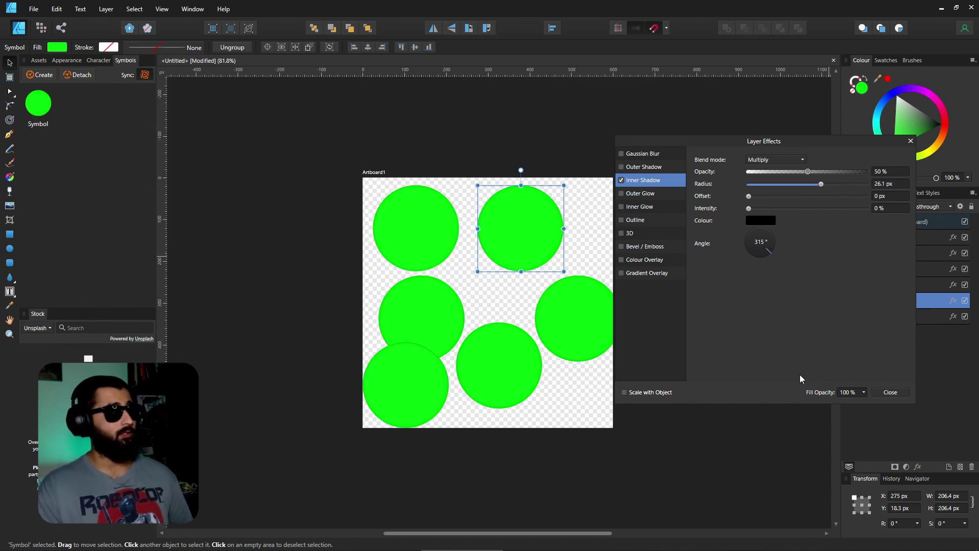
{"action": "left_click", "coordinate": [890, 393]}
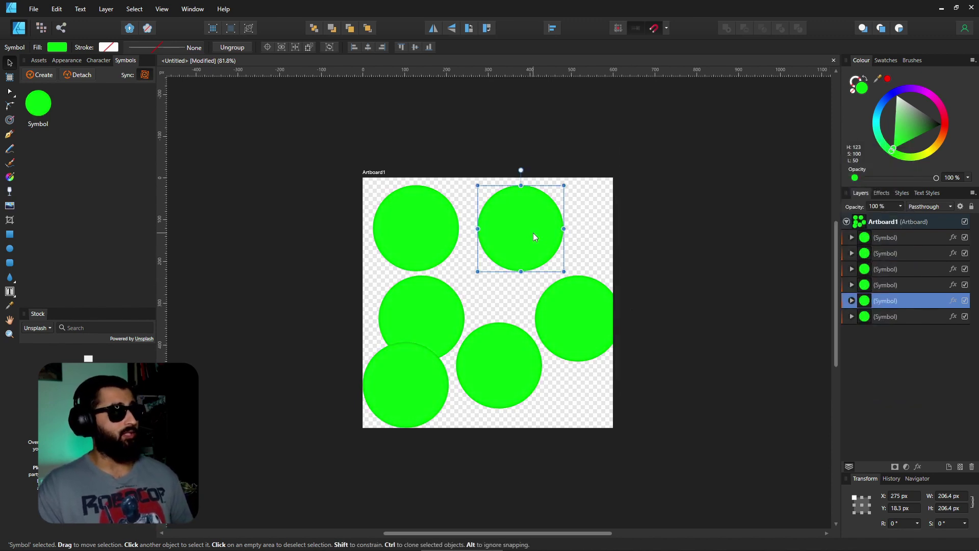
Nudge the top-right circle, detach it from the symbol, and recolour it blue.
{"action": "left_click_drag", "start_coordinate": [517, 229], "coordinate": [537, 237]}
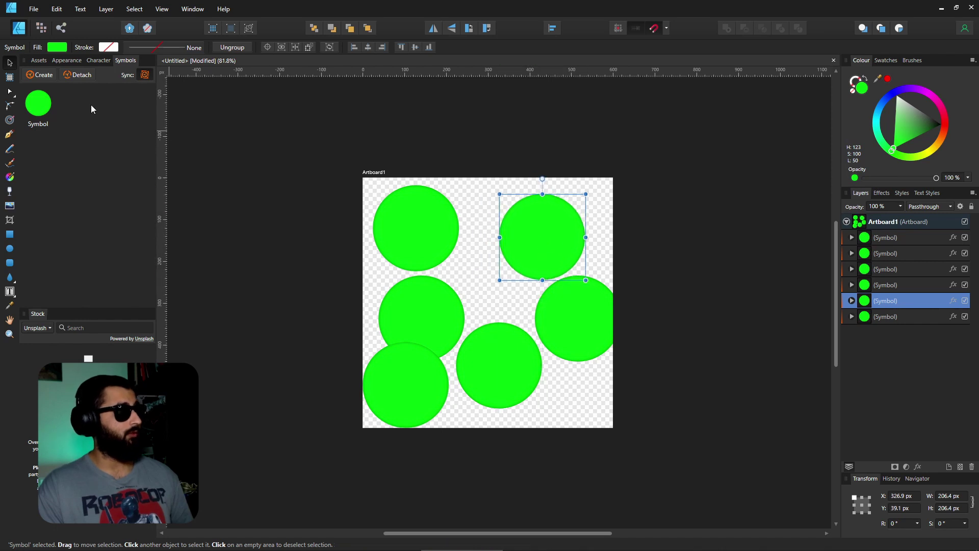
{"action": "left_click", "coordinate": [77, 74]}
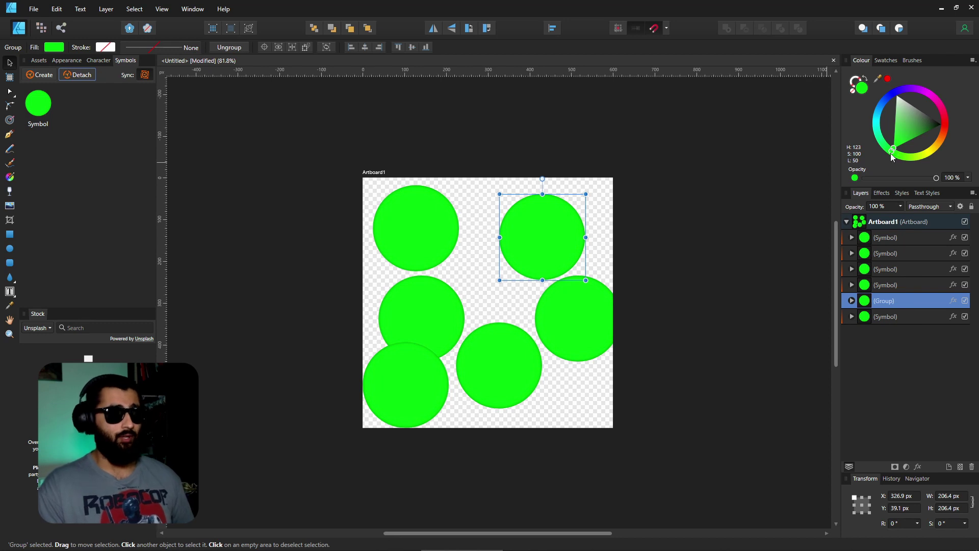
{"action": "left_click_drag", "start_coordinate": [891, 155], "coordinate": [888, 99]}
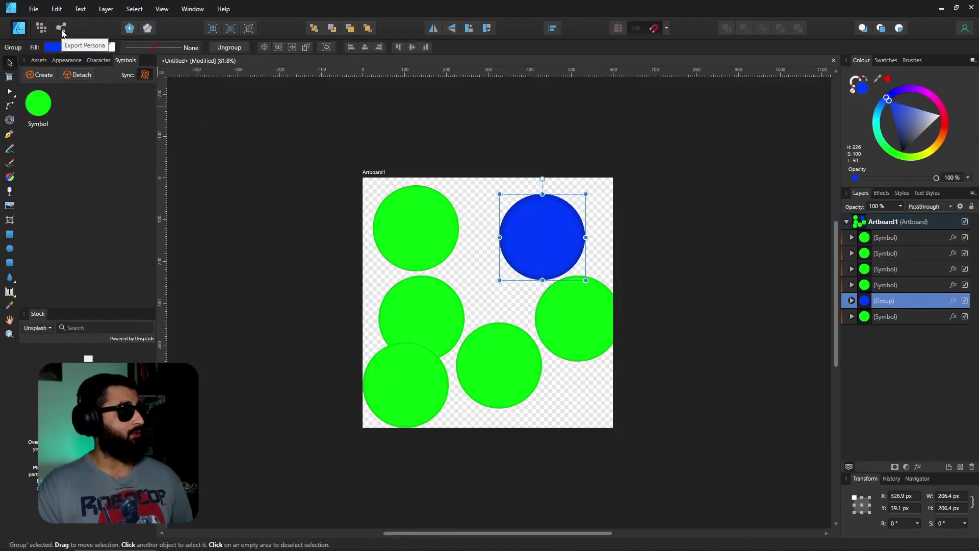
In Export Persona, add 2x and 100w export sizes to Artboard1's slice and select it.
{"action": "left_click", "coordinate": [61, 30]}
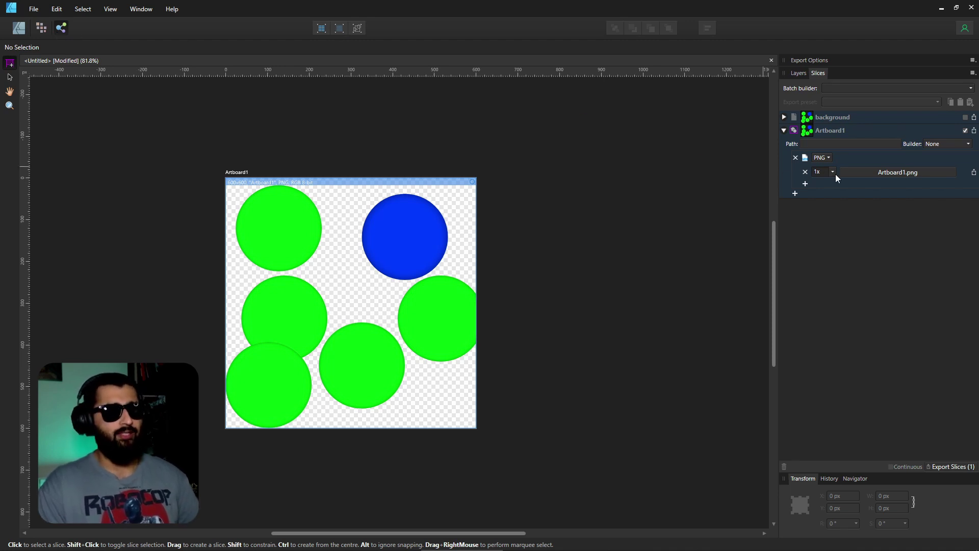
{"action": "left_click", "coordinate": [806, 185]}
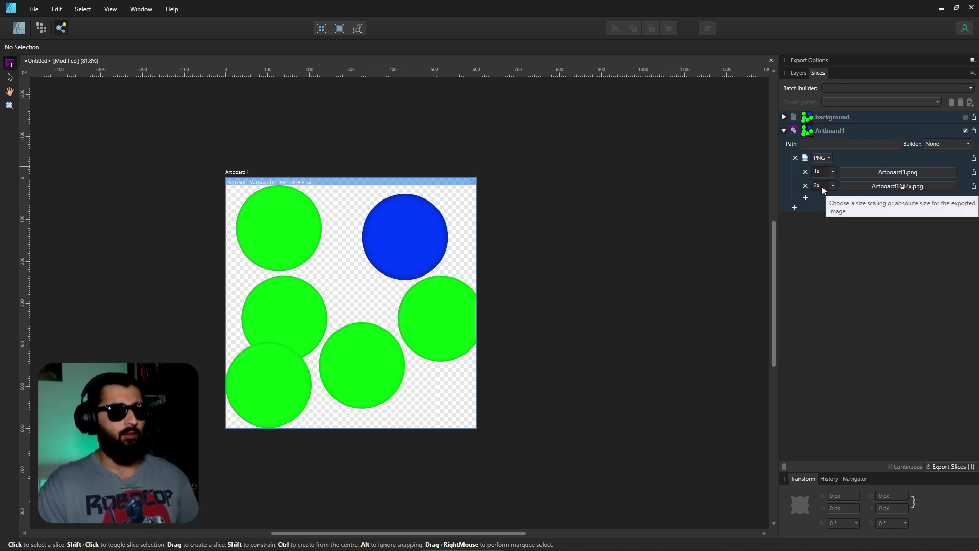
{"action": "left_click", "coordinate": [818, 186]}
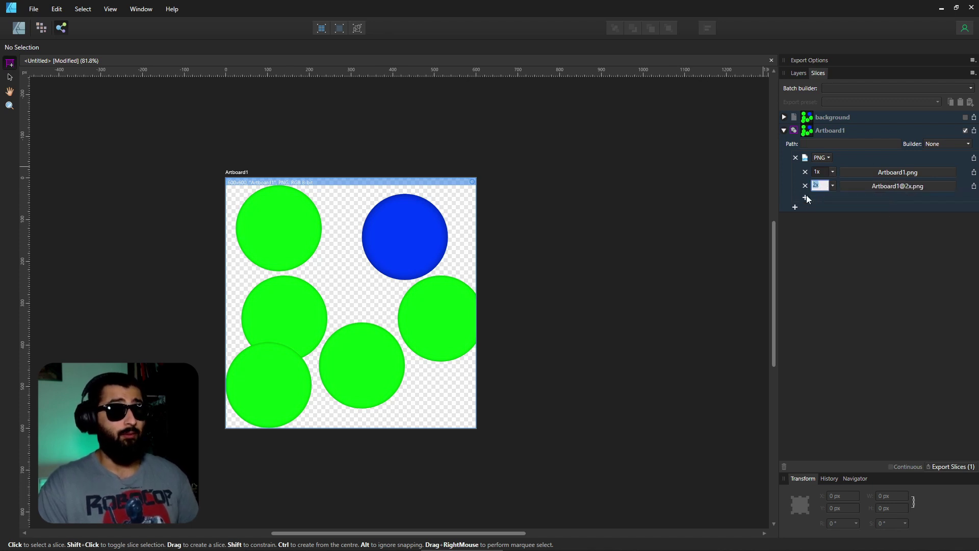
{"action": "left_click", "coordinate": [806, 197]}
{"action": "left_click", "coordinate": [834, 200]}
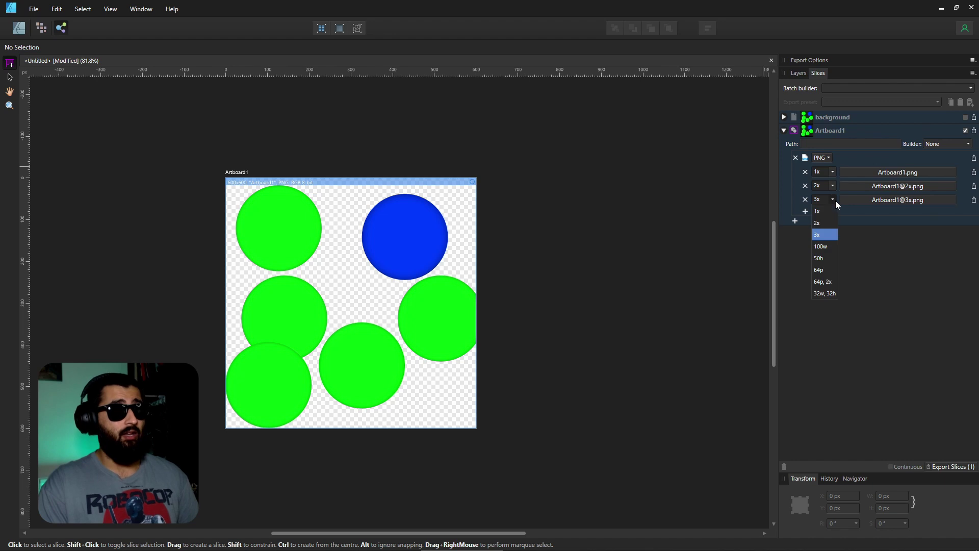
{"action": "left_click", "coordinate": [827, 247]}
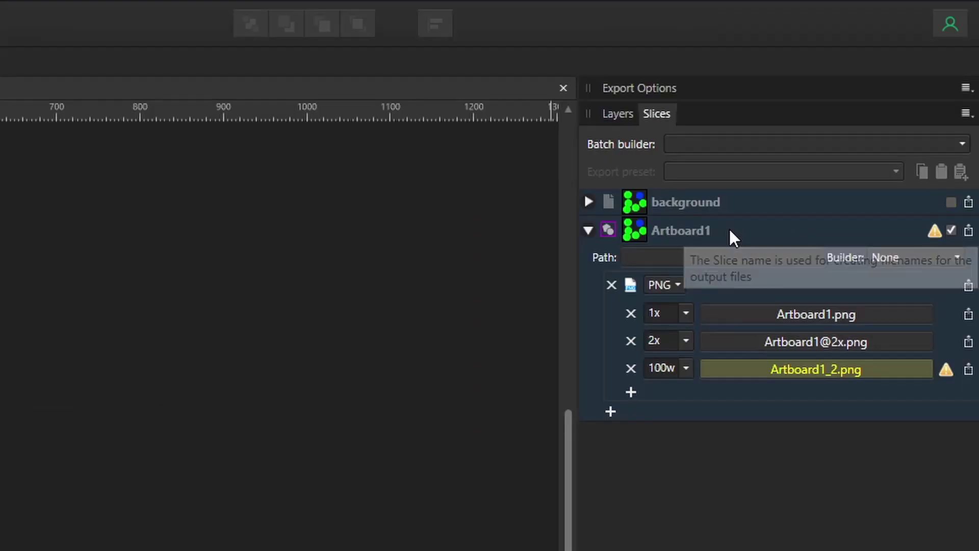
{"action": "left_click", "coordinate": [855, 131]}
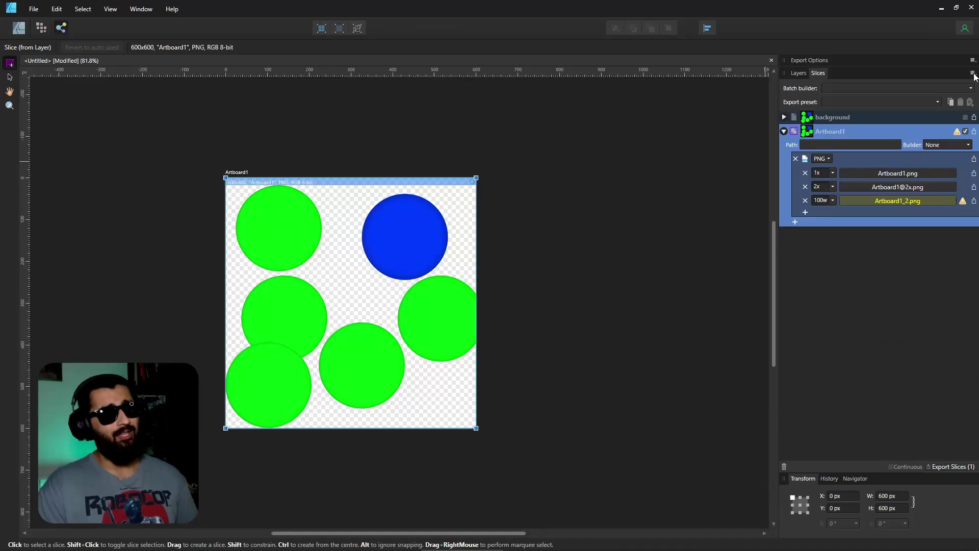
Create an export setup preset named 'Test' from the Slices panel menu.
{"action": "left_click", "coordinate": [973, 73]}
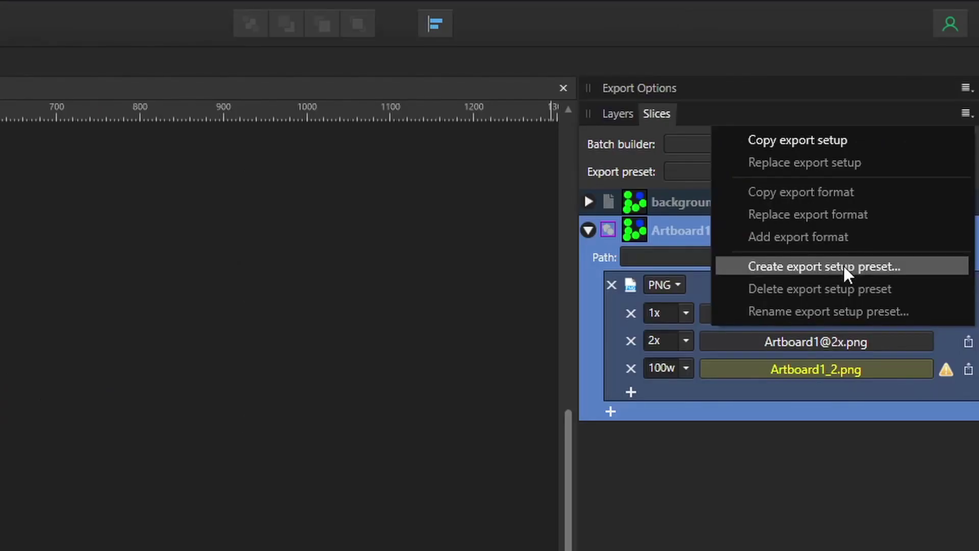
{"action": "left_click", "coordinate": [844, 267]}
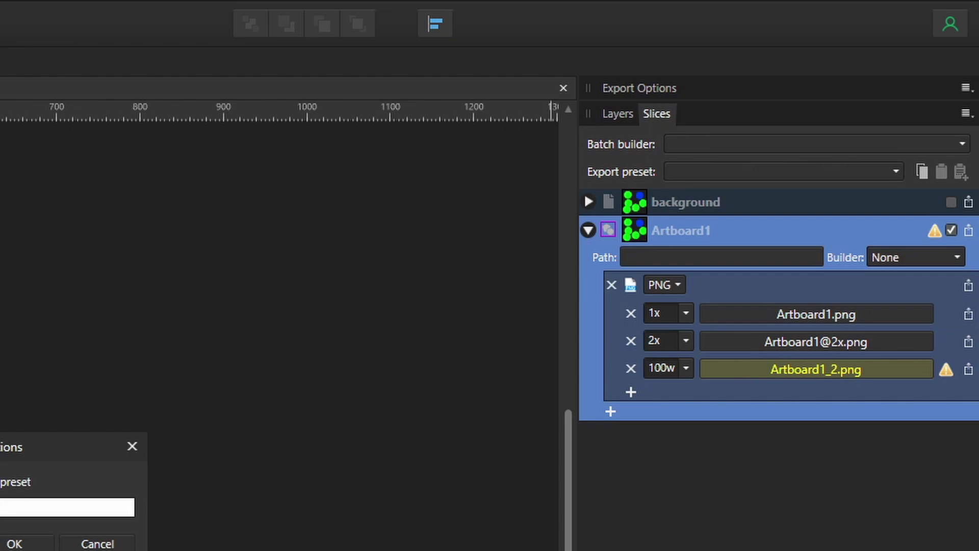
{"action": "type", "text": "Test"}
{"action": "left_click", "coordinate": [498, 289]}
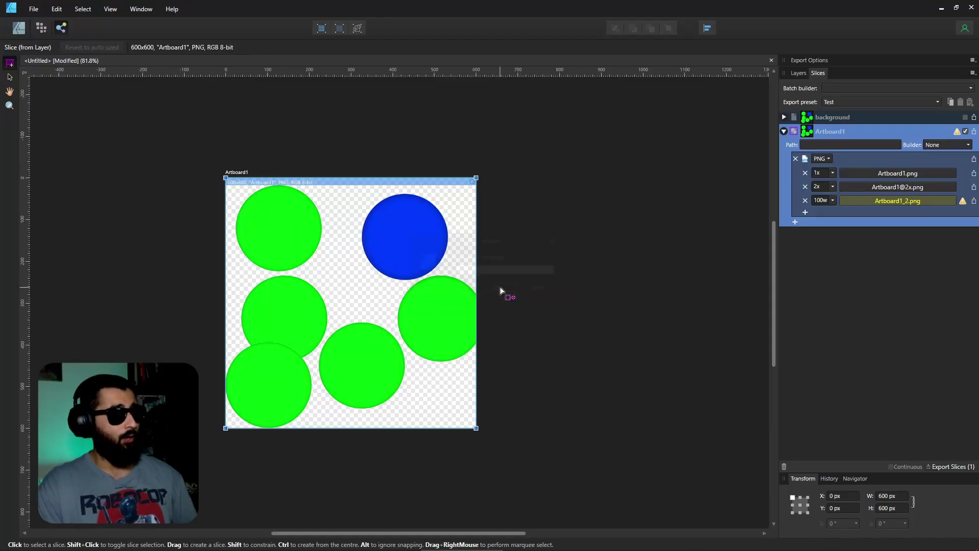
Create a new 600×600 document from the Square preset.
{"action": "left_click", "coordinate": [33, 9]}
{"action": "left_click", "coordinate": [60, 32]}
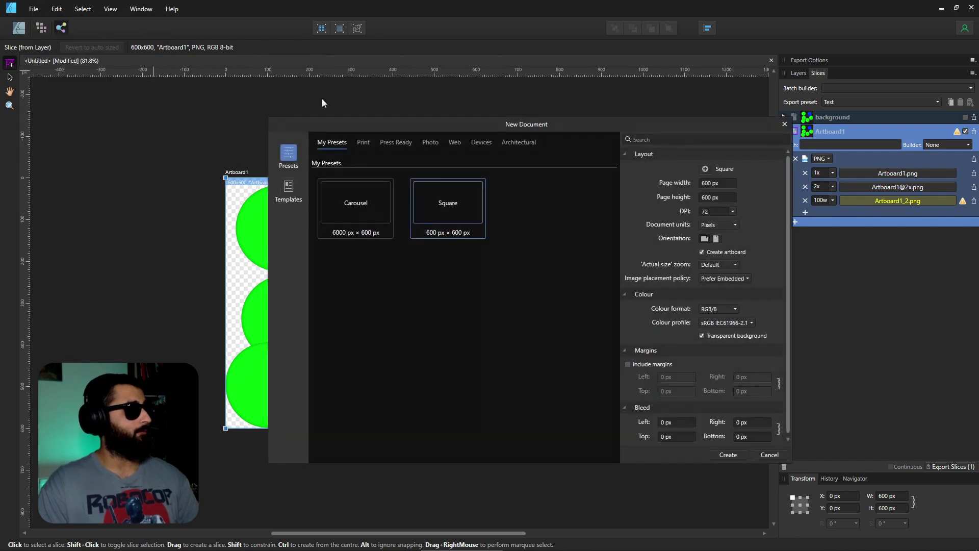
{"action": "left_click", "coordinate": [729, 453]}
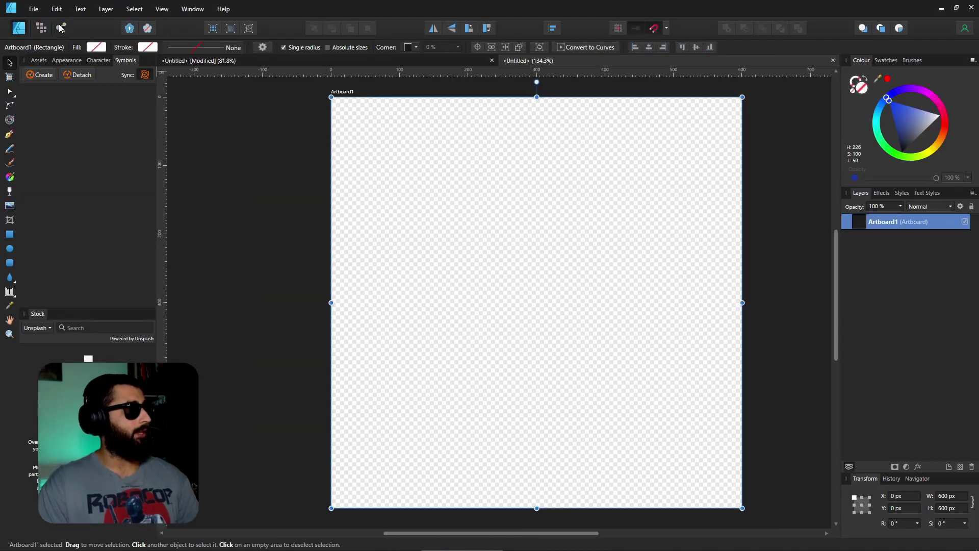
In Export Persona, apply the Test, then Emotes, then Sub Badges presets to Artboard1.
{"action": "left_click", "coordinate": [61, 28]}
{"action": "left_click", "coordinate": [836, 131]}
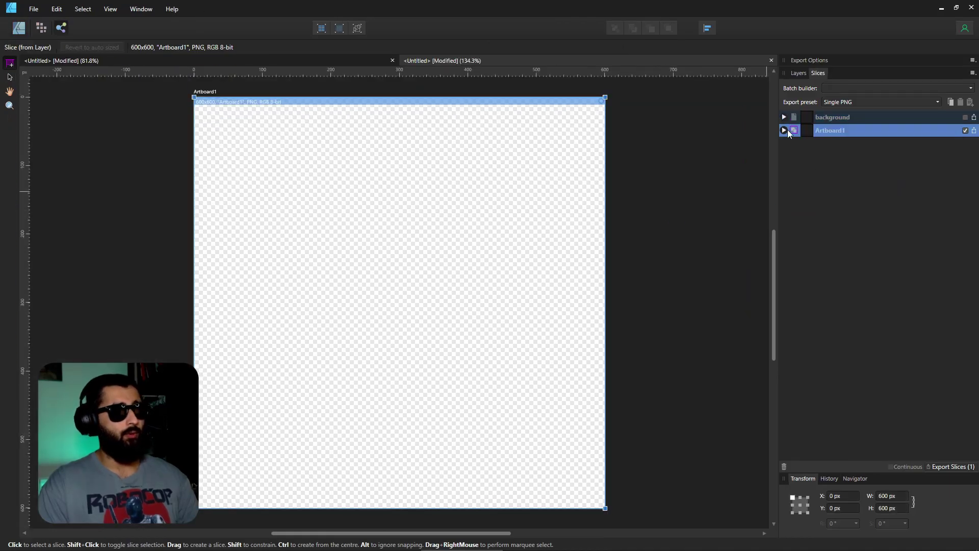
{"action": "left_click", "coordinate": [785, 130]}
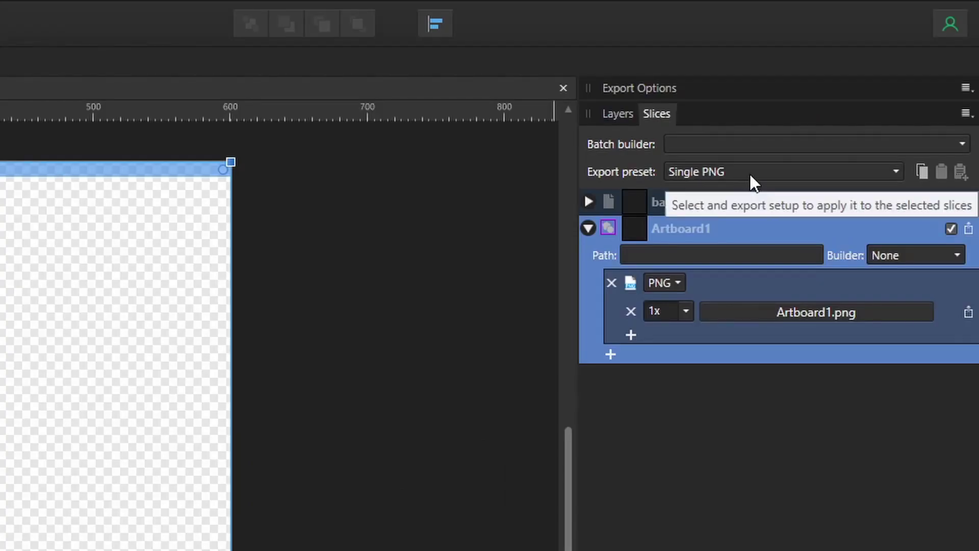
{"action": "left_click", "coordinate": [746, 175]}
{"action": "scroll", "coordinate": [748, 468], "scroll_direction": "down", "scroll_amount": 2}
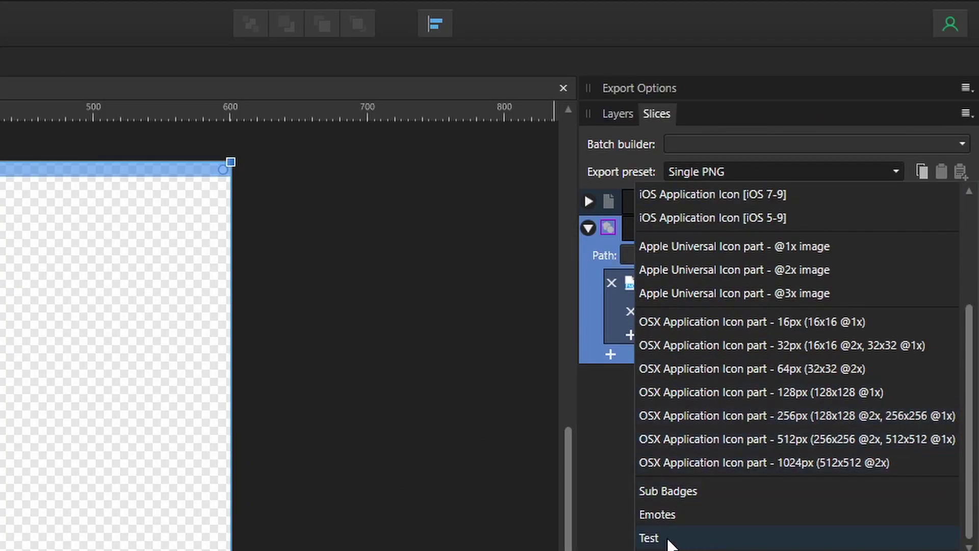
{"action": "left_click", "coordinate": [668, 540]}
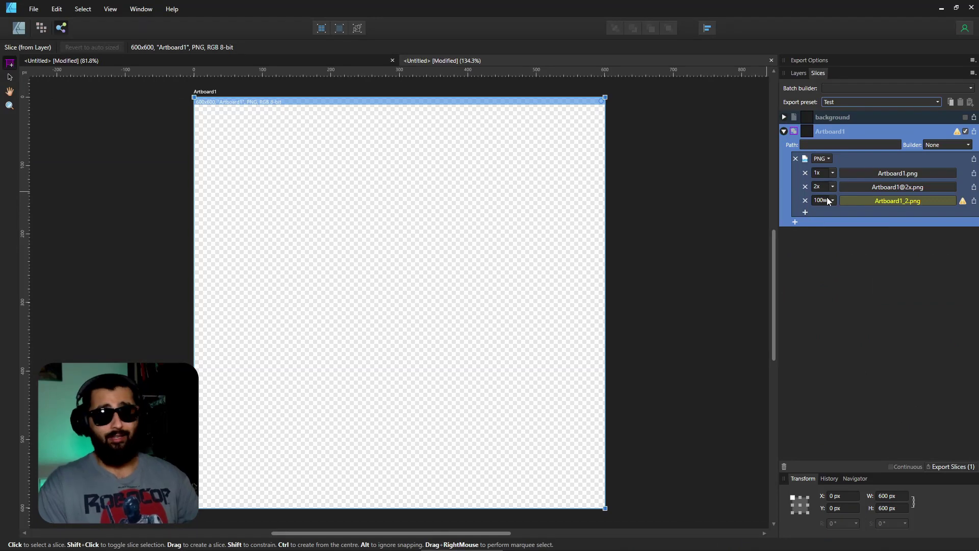
{"action": "left_click", "coordinate": [846, 101]}
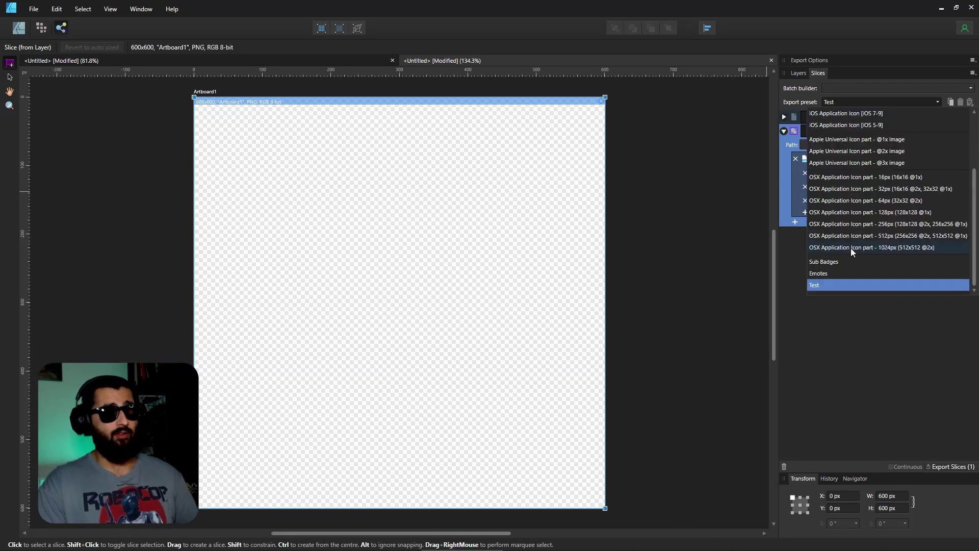
{"action": "left_click", "coordinate": [833, 274]}
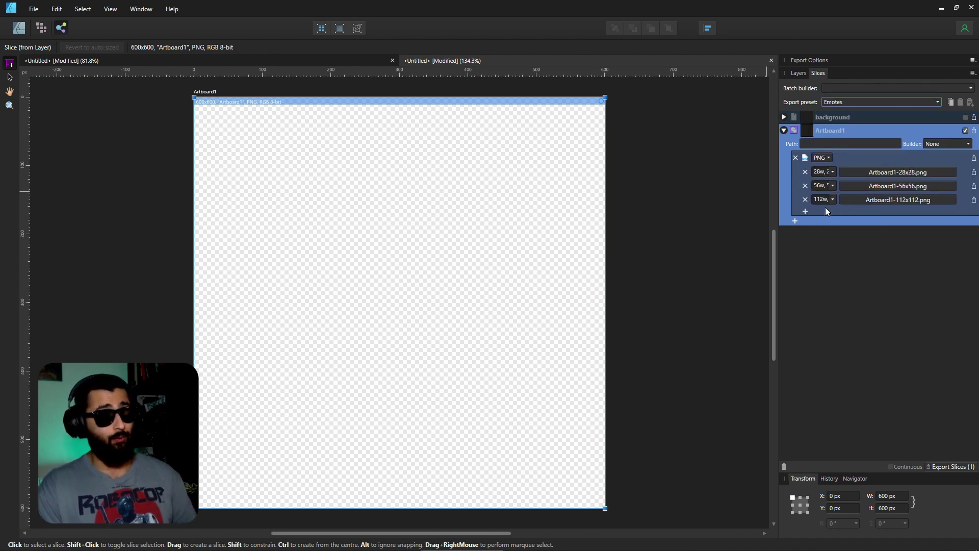
{"action": "left_click", "coordinate": [841, 103]}
{"action": "left_click", "coordinate": [827, 260]}
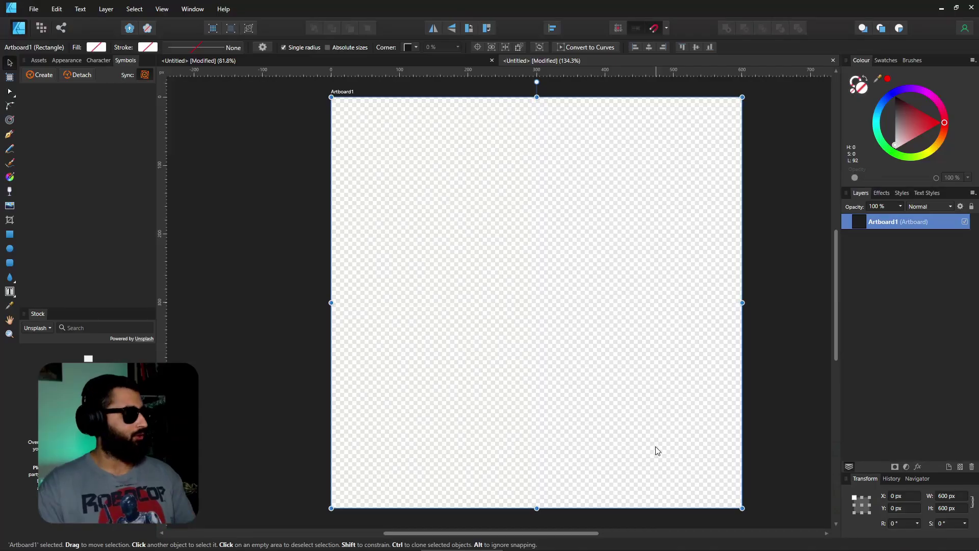
Draw a text frame on the artboard's upper half and type 'I like making these videos'.
{"action": "left_click", "coordinate": [9, 291]}
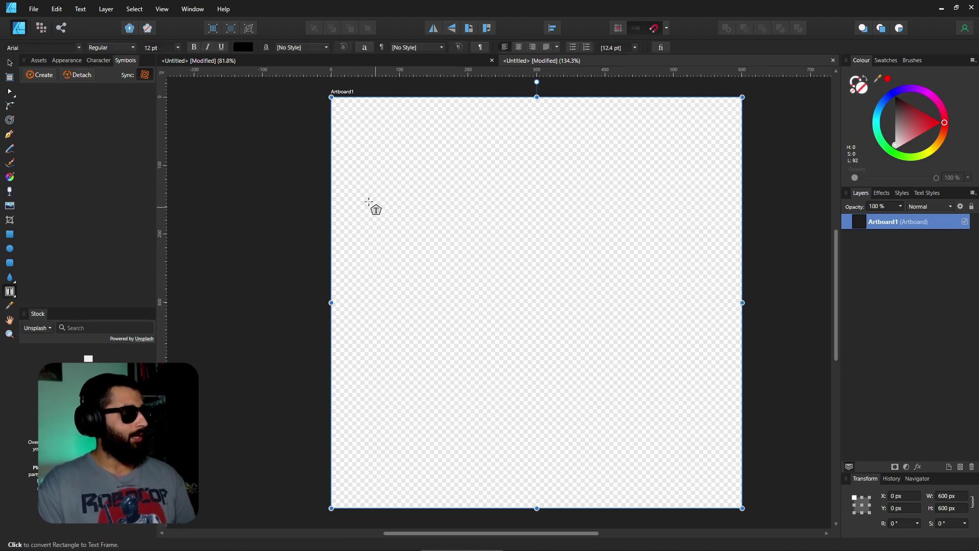
{"action": "left_click_drag", "start_coordinate": [369, 202], "coordinate": [620, 254]}
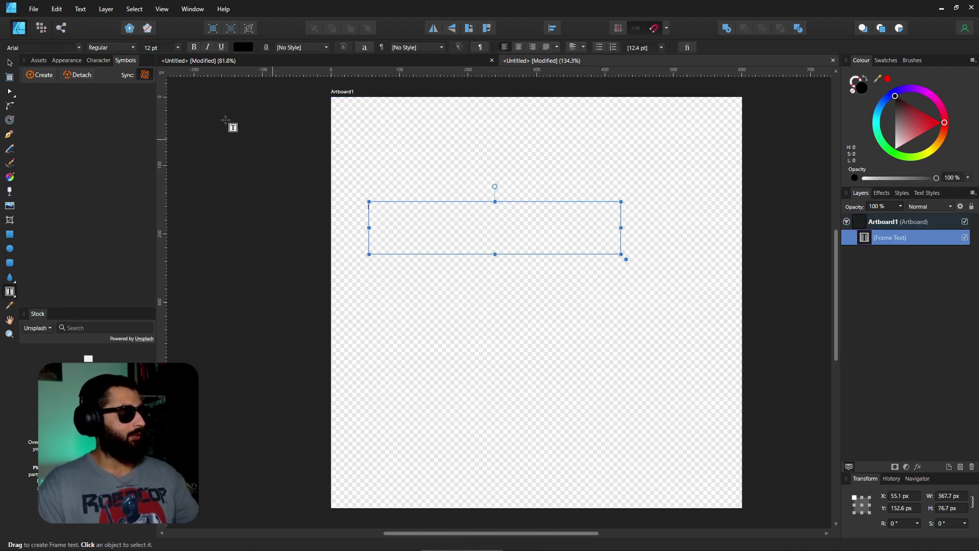
{"action": "scroll", "coordinate": [158, 48], "scroll_direction": "up", "scroll_amount": 5}
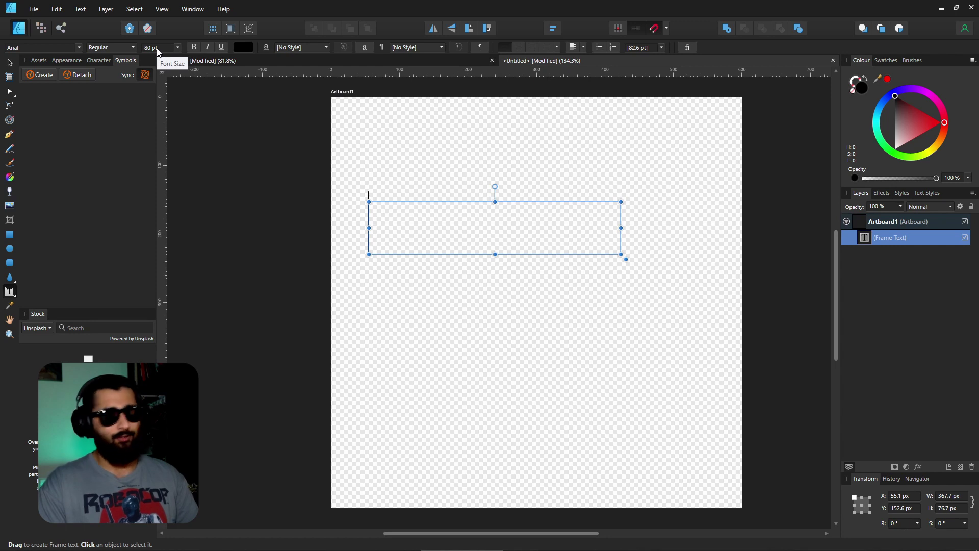
{"action": "scroll", "coordinate": [157, 48], "scroll_direction": "up", "scroll_amount": 3}
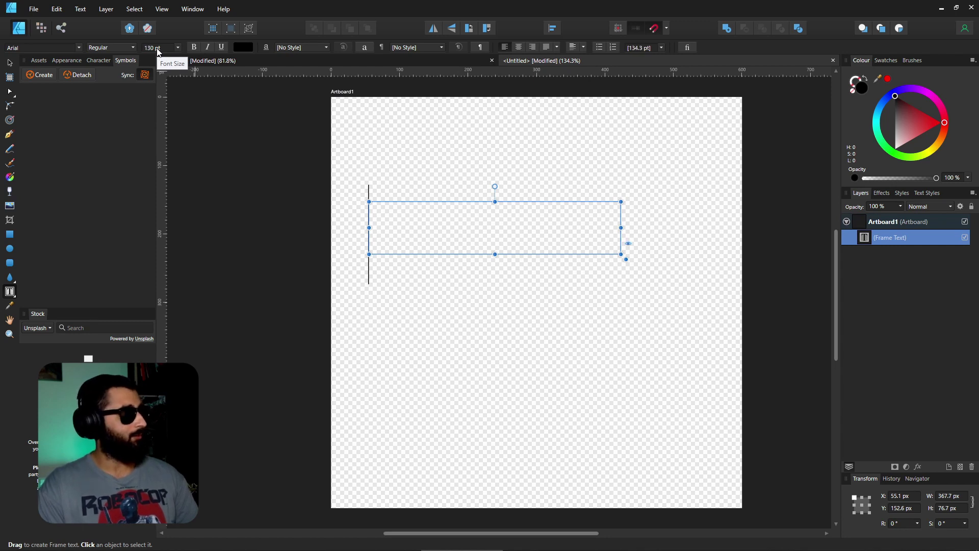
{"action": "scroll", "coordinate": [158, 48], "scroll_direction": "down", "scroll_amount": 3}
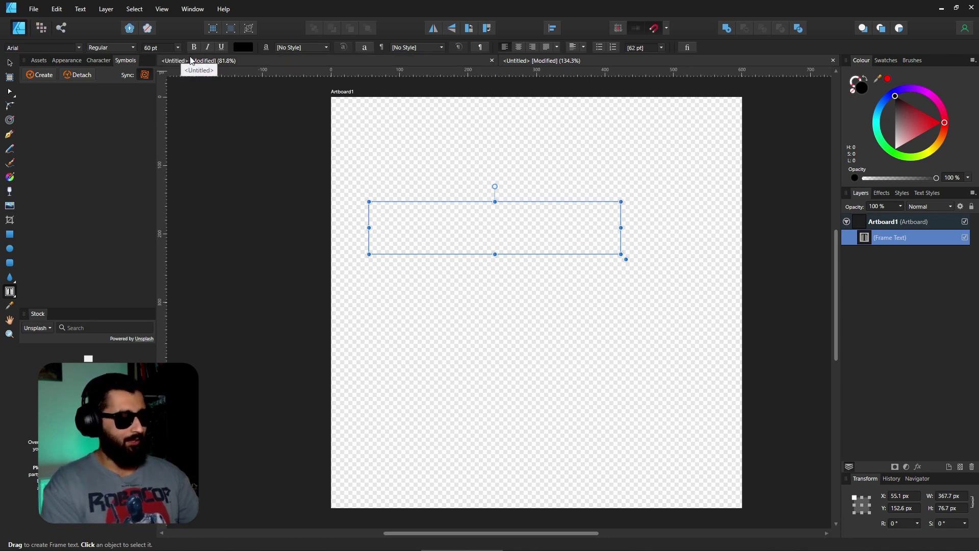
{"action": "type", "text": "I like makin"}
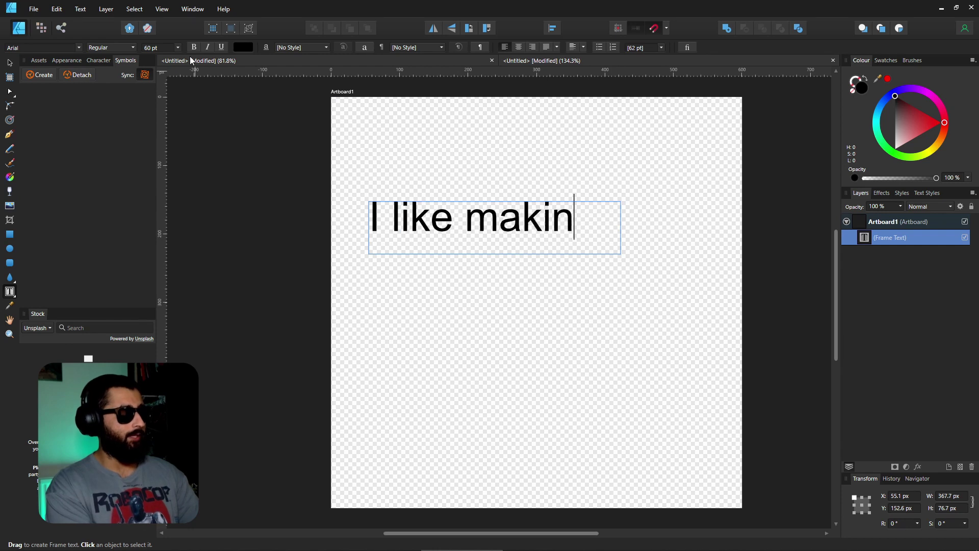
{"action": "type", "text": "g these videos"}
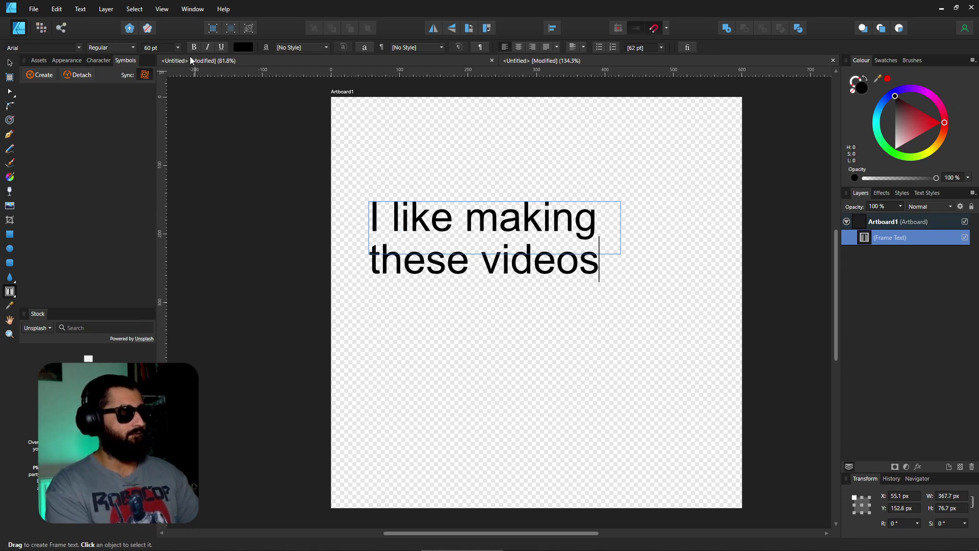
{"action": "key", "text": "Escape"}
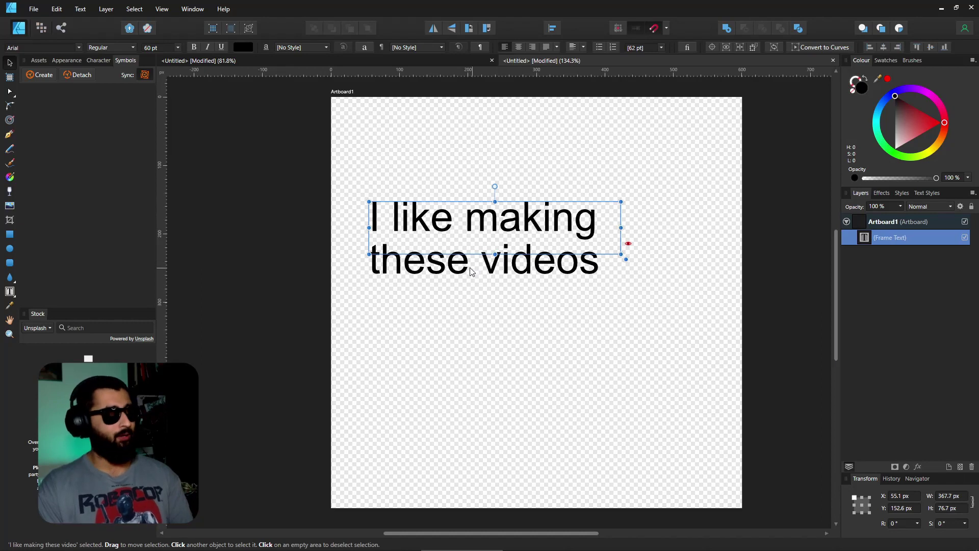
Use the overflow indicator to reveal the second line 'these videos'.
{"action": "left_click", "coordinate": [629, 244]}
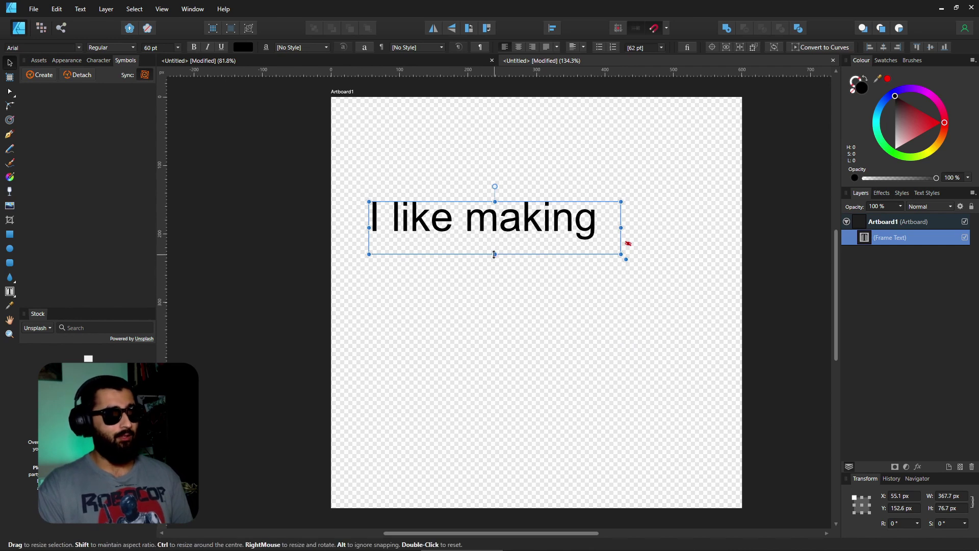
{"action": "mouse_move", "coordinate": [495, 254]}
{"action": "left_mouse_down"}
{"action": "mouse_move", "coordinate": [494, 311]}
{"action": "mouse_move", "coordinate": [494, 256]}
{"action": "left_mouse_up"}
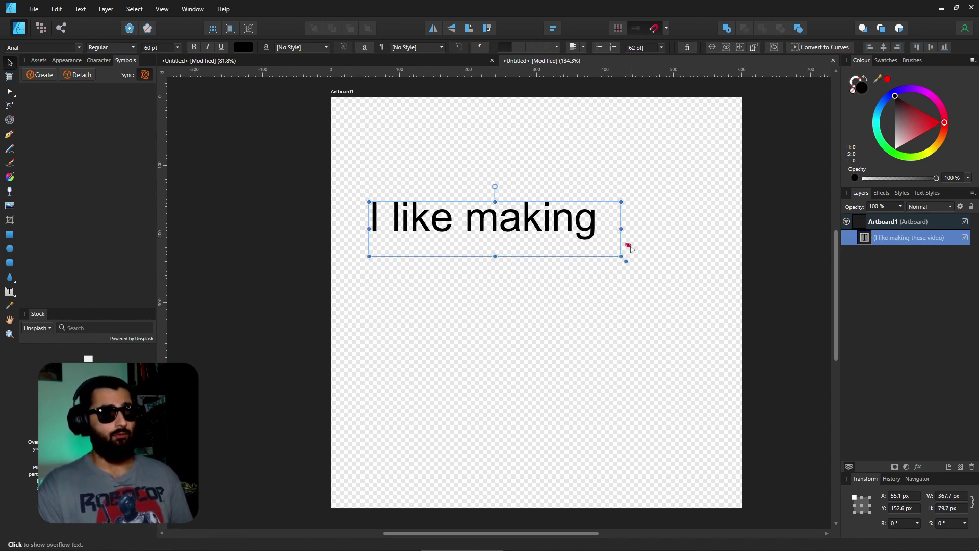
{"action": "left_click", "coordinate": [629, 246]}
{"action": "left_click", "coordinate": [630, 246]}
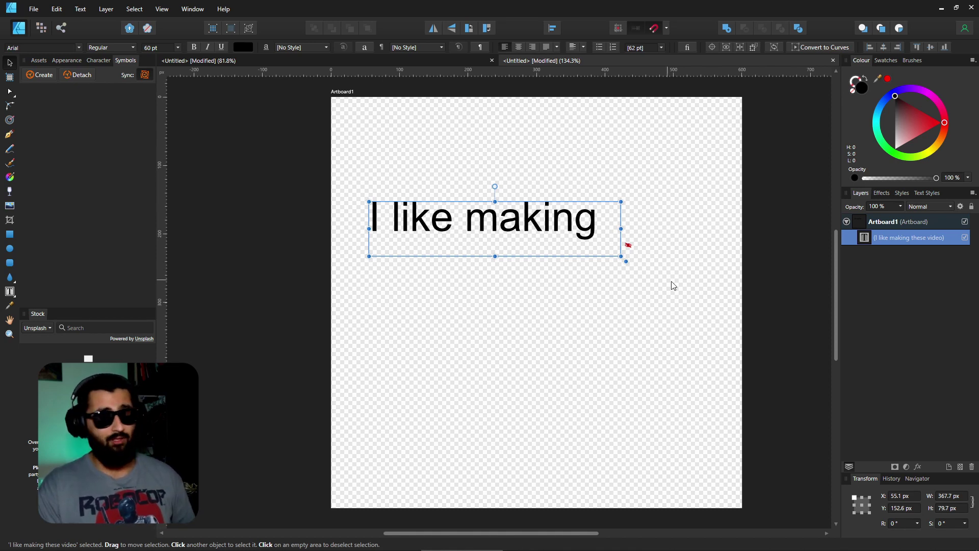
{"action": "left_click", "coordinate": [629, 246]}
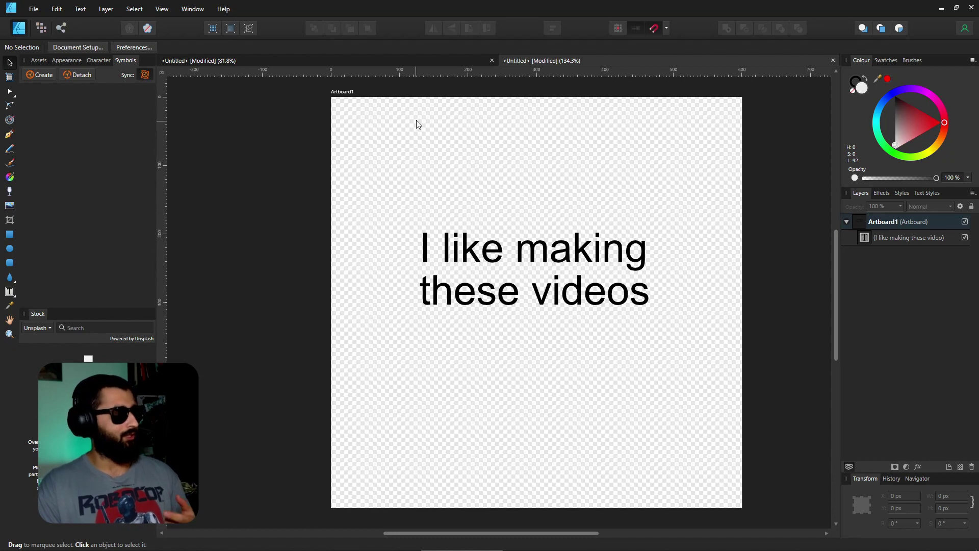
Draw a full-artboard rectangle, colour it bright red, then delete it.
{"action": "left_click", "coordinate": [10, 234]}
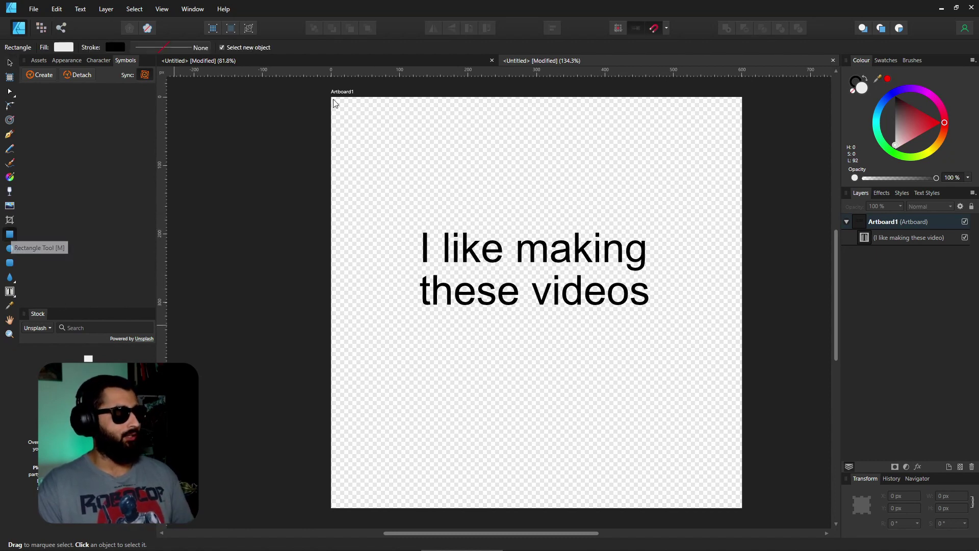
{"action": "left_click_drag", "start_coordinate": [329, 97], "coordinate": [743, 508]}
{"action": "left_click_drag", "start_coordinate": [900, 144], "coordinate": [932, 133]}
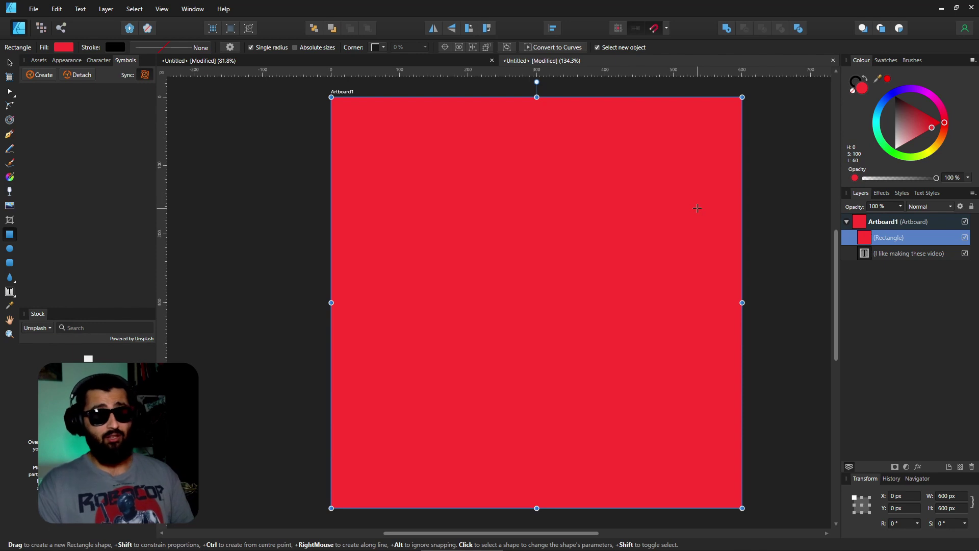
{"action": "key", "text": "Delete"}
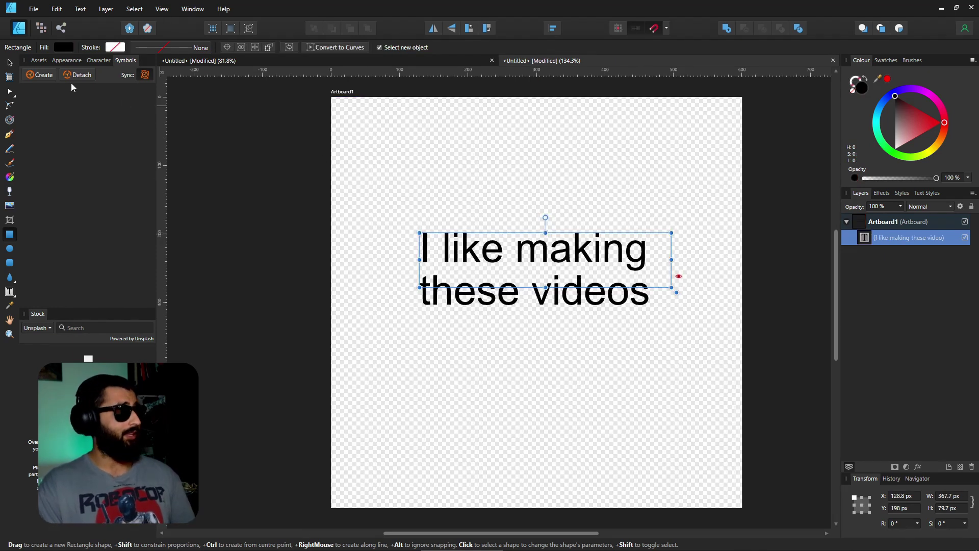
Clear the selection and select Artboard1 with the Move Tool.
{"action": "left_click", "coordinate": [9, 62]}
{"action": "left_click", "coordinate": [439, 127]}
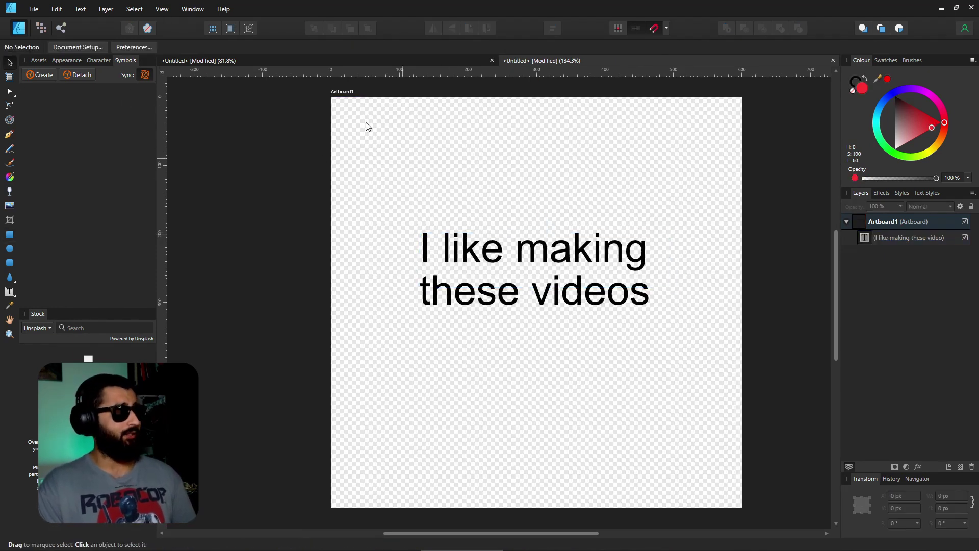
{"action": "left_click", "coordinate": [350, 94]}
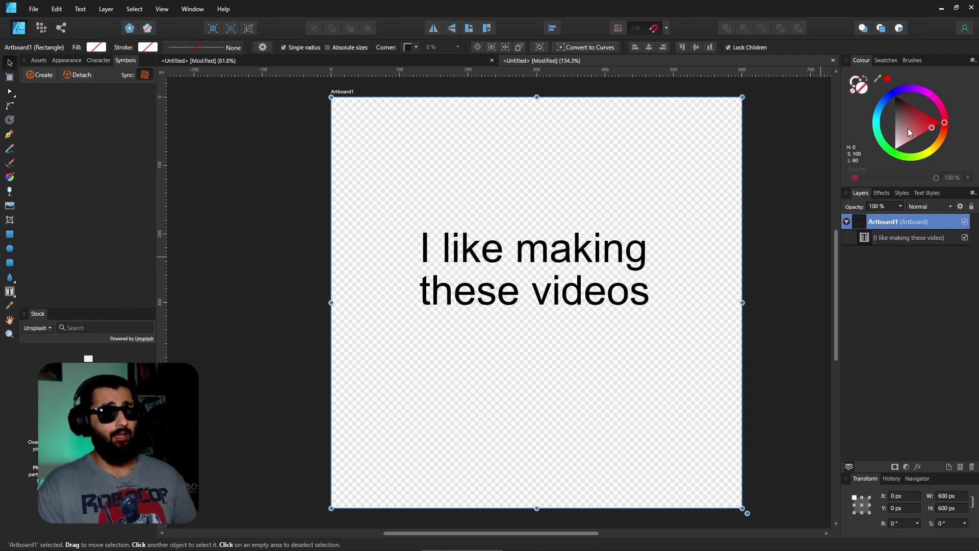
{"action": "left_click_drag", "start_coordinate": [913, 128], "coordinate": [921, 134]}
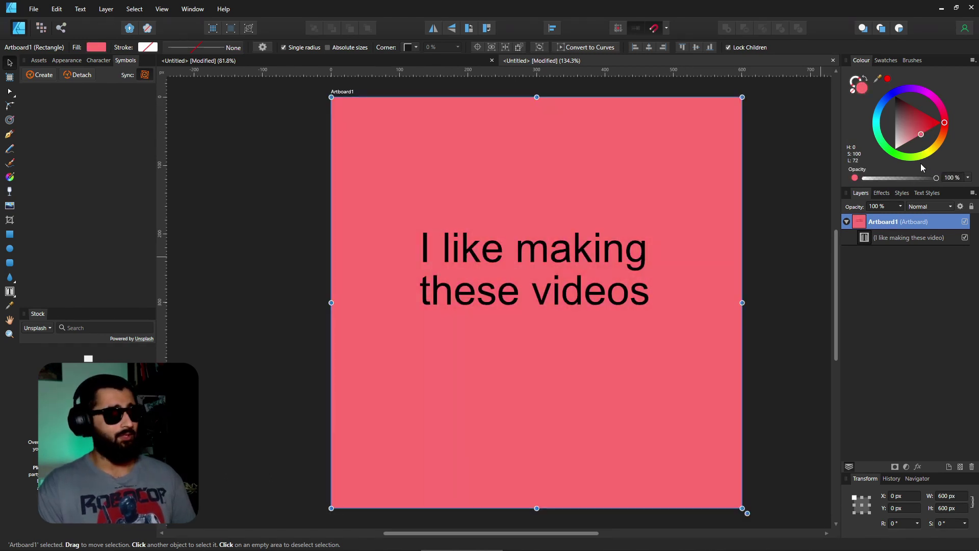
{"action": "left_click_drag", "start_coordinate": [940, 149], "coordinate": [919, 156]}
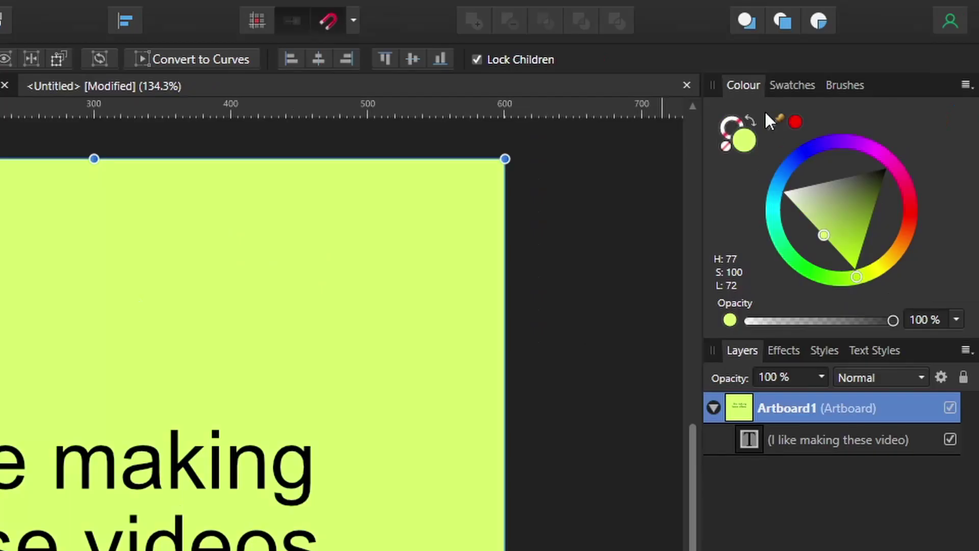
{"action": "left_click", "coordinate": [726, 146]}
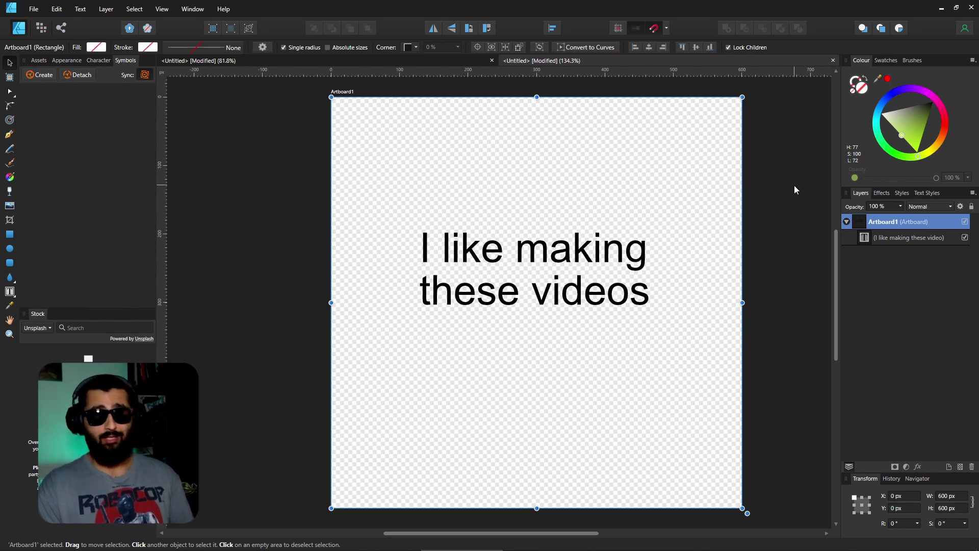
Create a 600×600 document without transparent background, try a magenta fill, then set fill to None.
{"action": "left_click", "coordinate": [34, 9]}
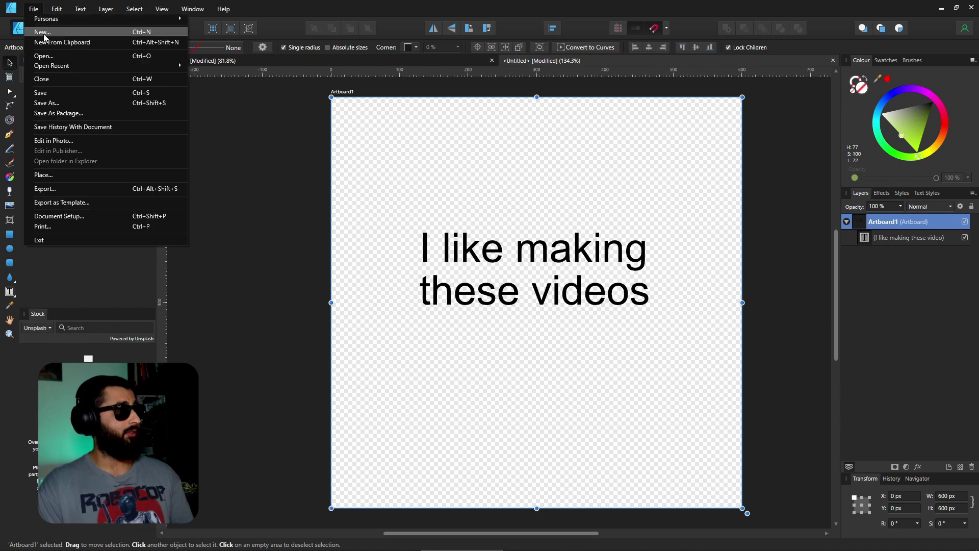
{"action": "left_click", "coordinate": [48, 34]}
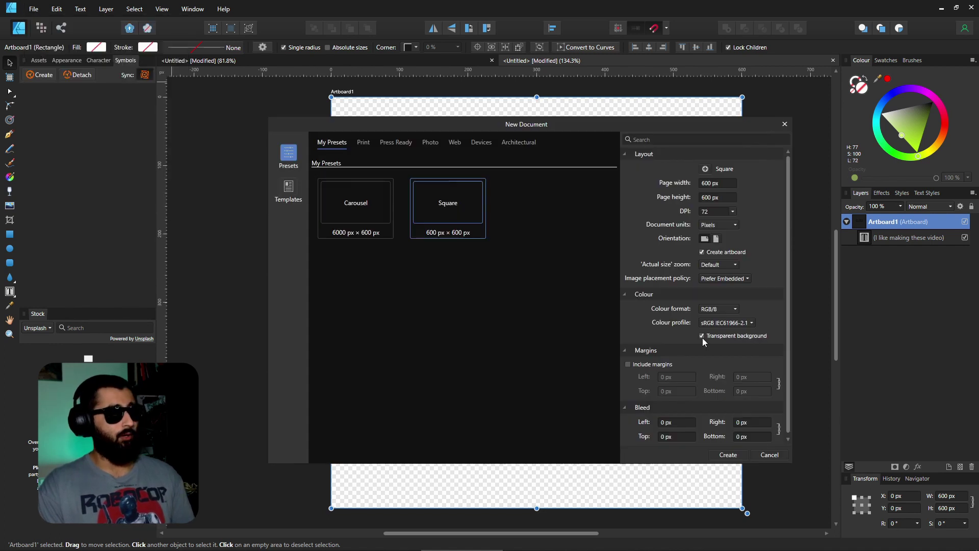
{"action": "left_click", "coordinate": [702, 335]}
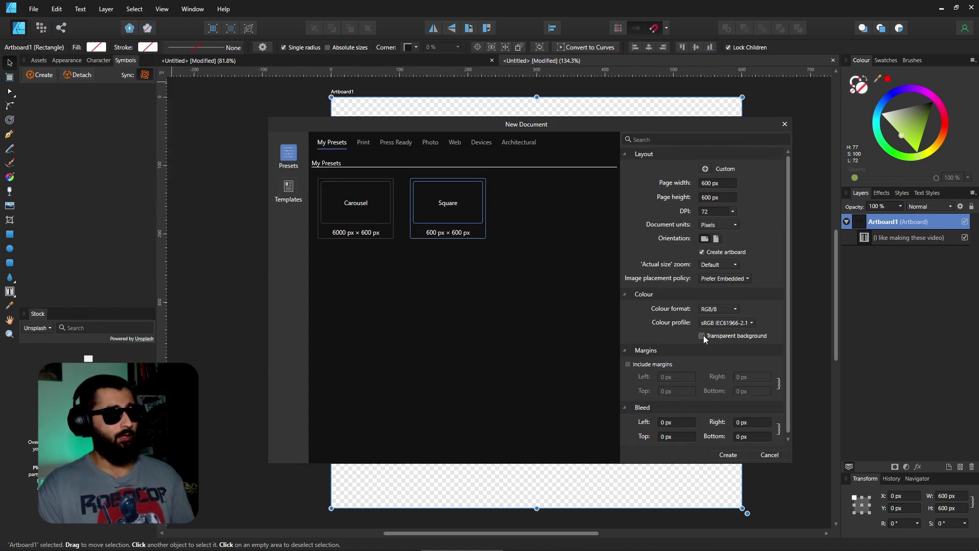
{"action": "left_click", "coordinate": [729, 454]}
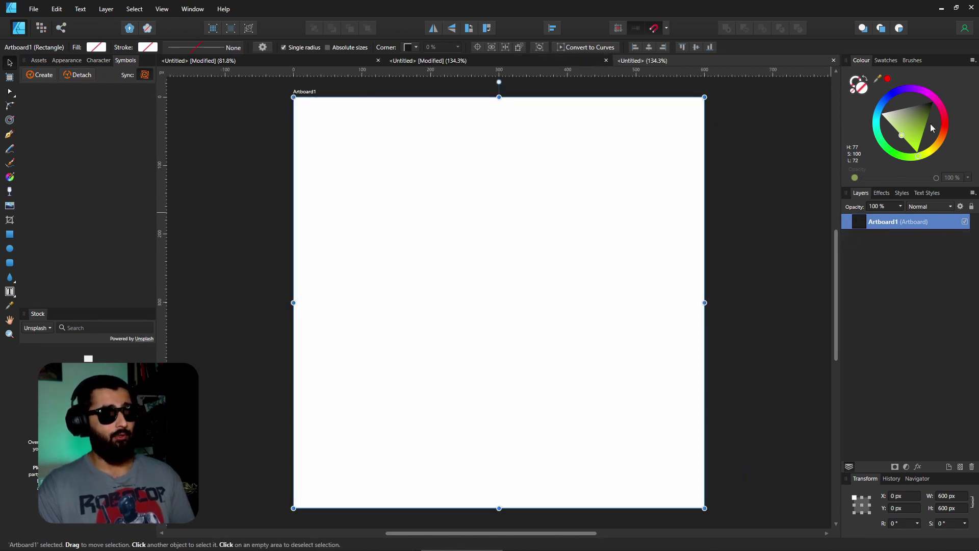
{"action": "left_click_drag", "start_coordinate": [944, 131], "coordinate": [933, 97]}
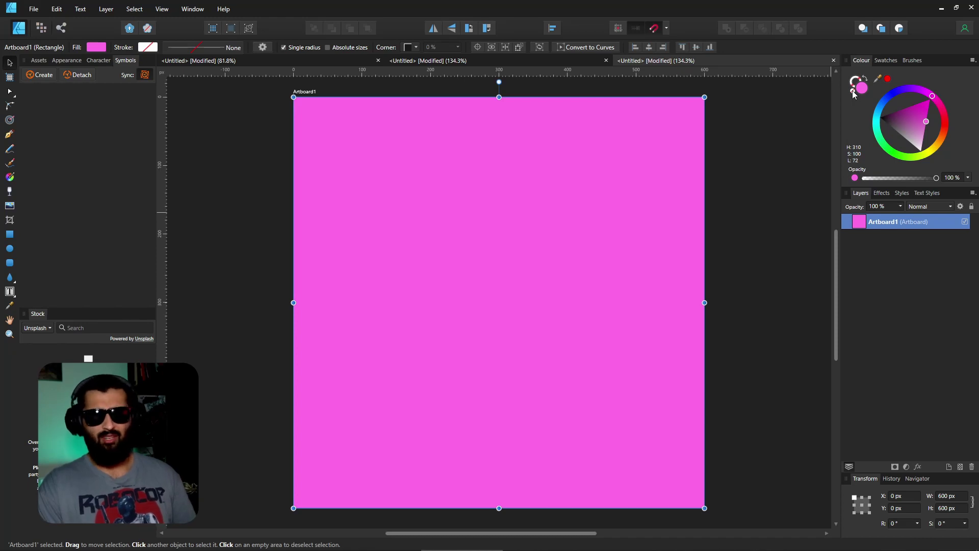
{"action": "left_click", "coordinate": [855, 94]}
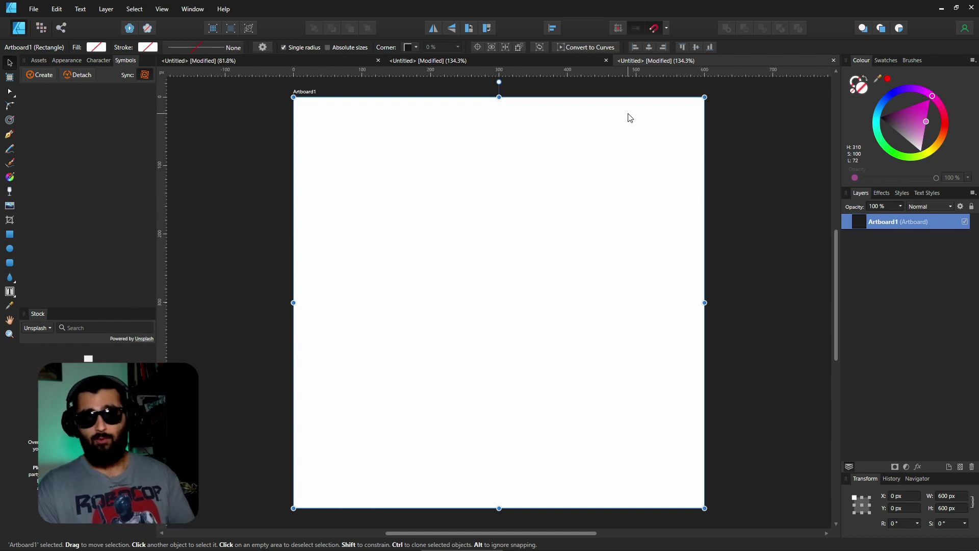
Return to the text document and set Artboard1's fill to solid white.
{"action": "left_click", "coordinate": [428, 60]}
{"action": "left_click", "coordinate": [912, 147]}
{"action": "left_click_drag", "start_coordinate": [914, 153], "coordinate": [922, 151]}
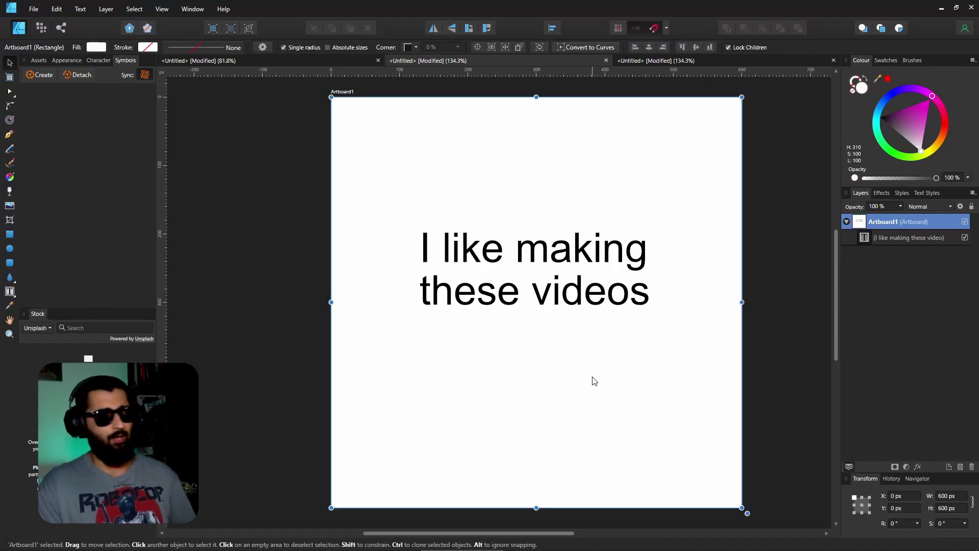